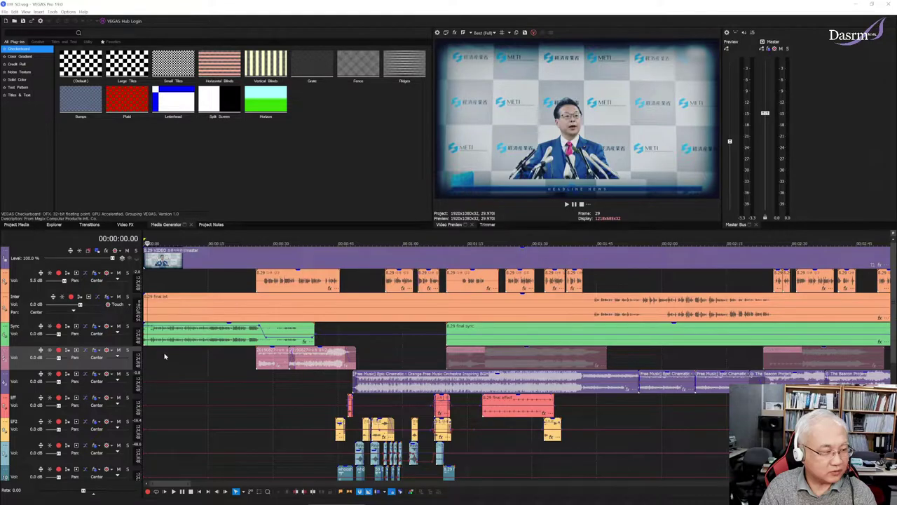
# Play the mix from about 26 seconds, soloing the pink music track below Sync during playback to hear it alone
pyautogui.press('space')
pyautogui.press('space')
pyautogui.click(259, 372)
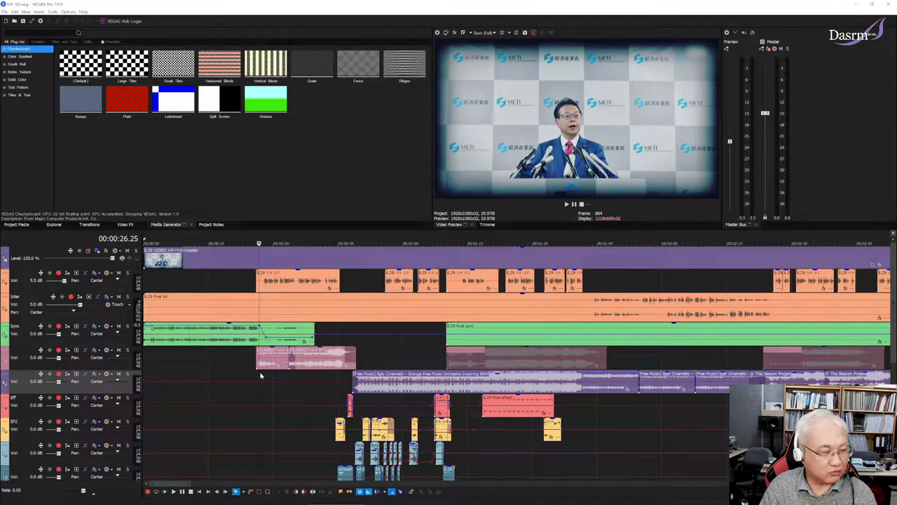
pyautogui.press('space')
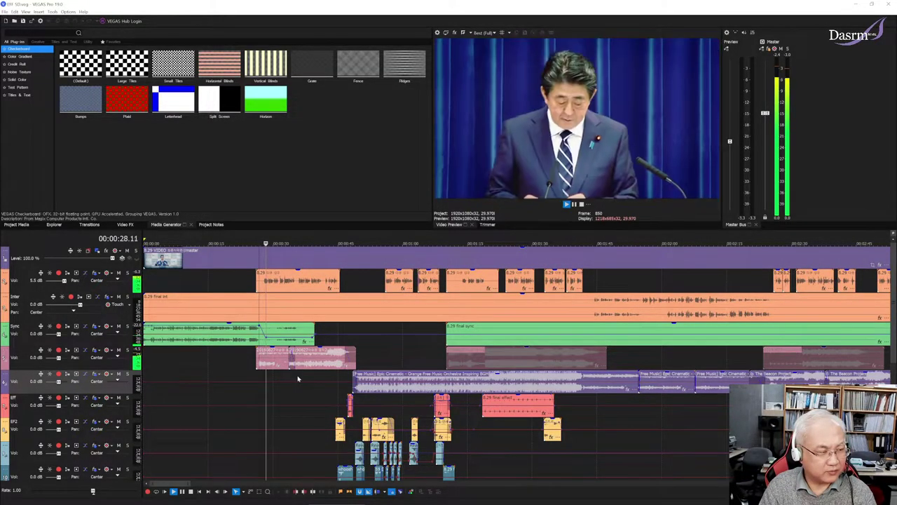
pyautogui.click(127, 350)
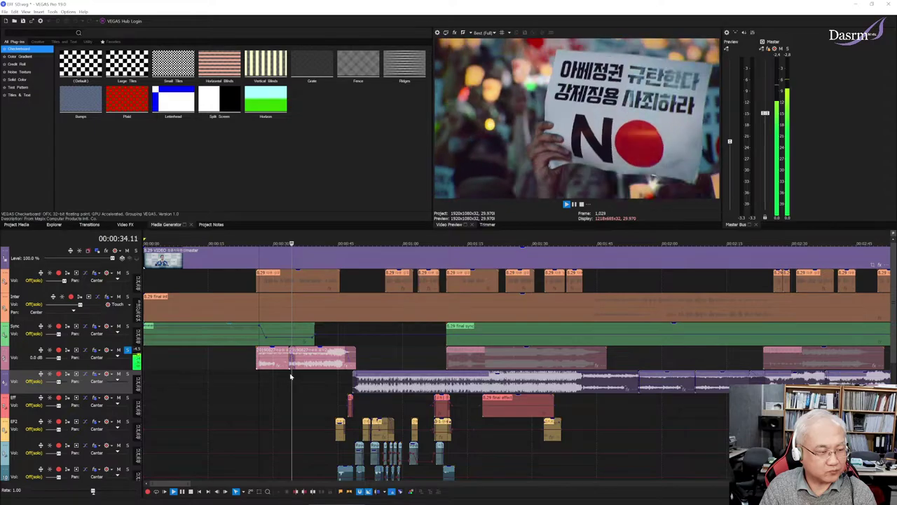
pyautogui.press('space')
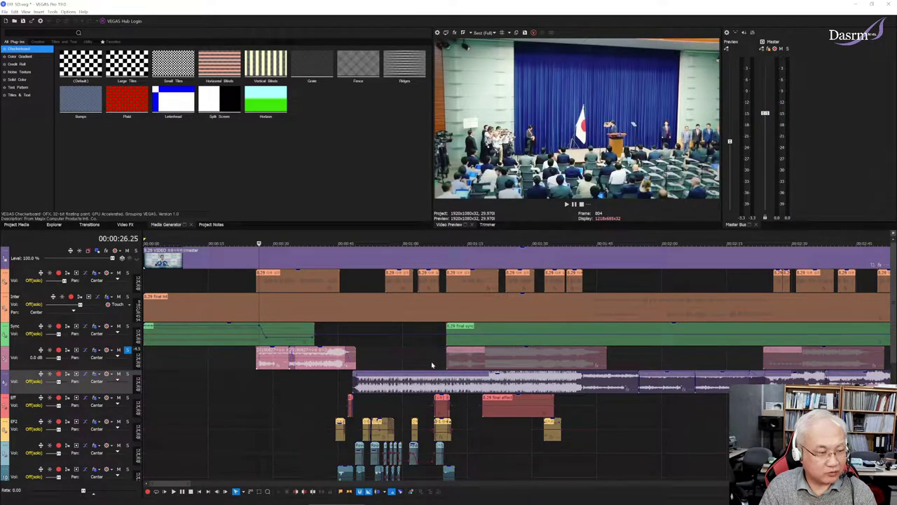
# Solo the purple Epic Cinematic music track as well, play from about 50 seconds, and clear the solos
pyautogui.click(360, 360)
pyautogui.click(127, 374)
pyautogui.press('space')
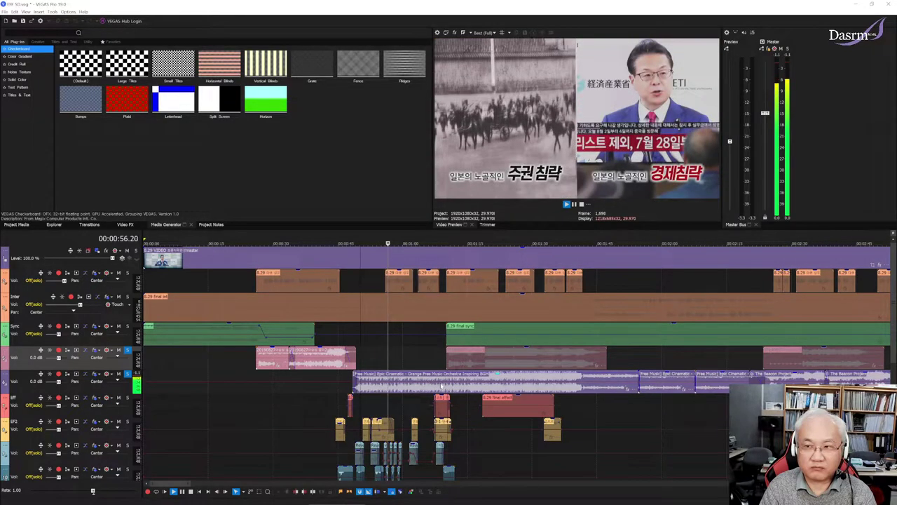
pyautogui.press('space')
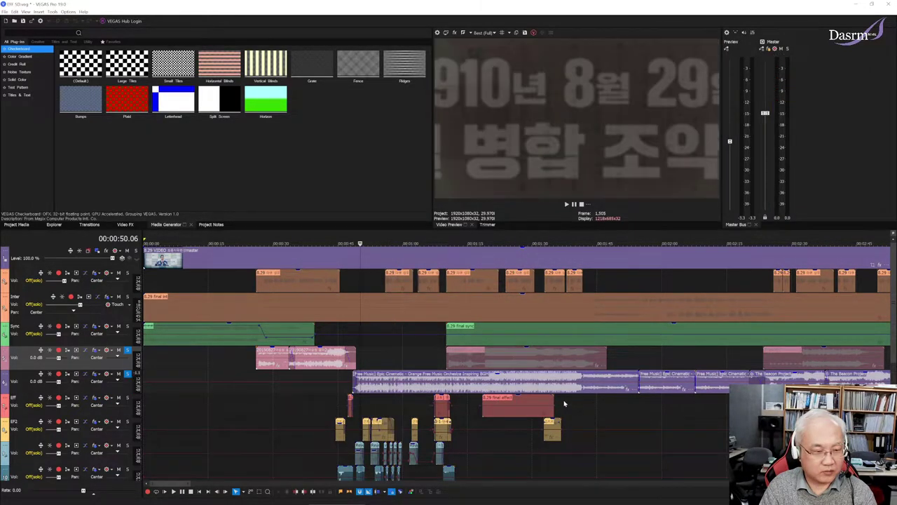
pyautogui.click(127, 350)
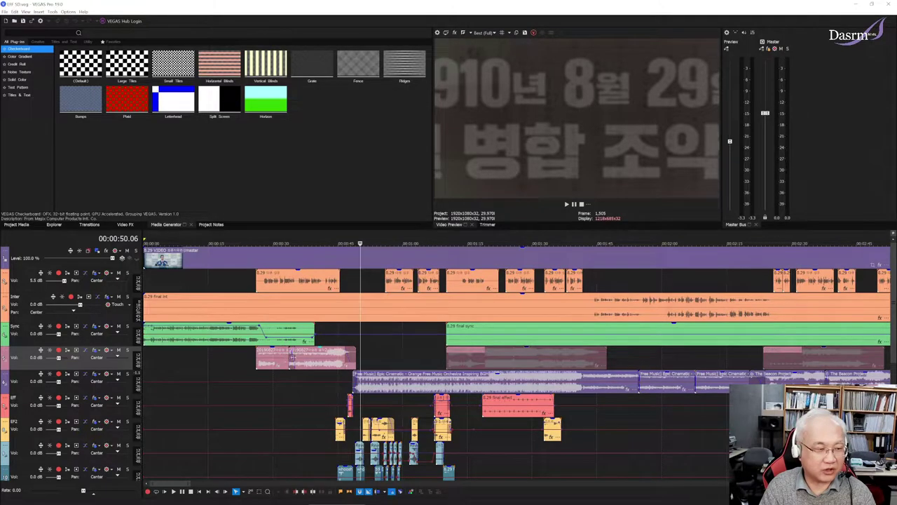
# Step the playhead through the opening pink music section, from about 23 to 44 seconds
pyautogui.click(258, 377)
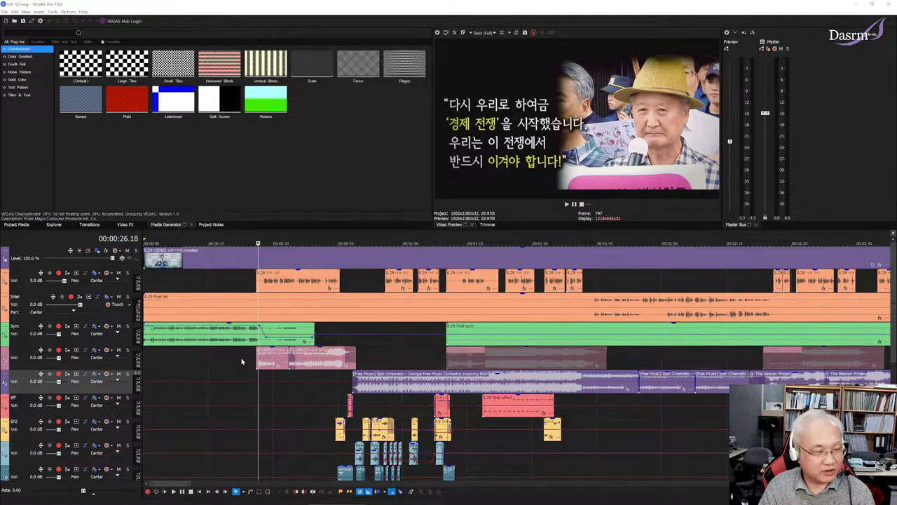
pyautogui.click(244, 363)
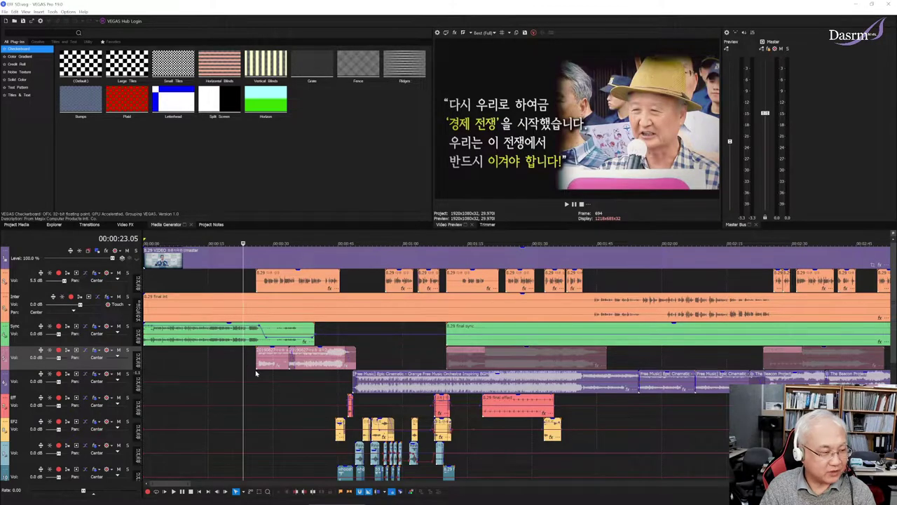
pyautogui.click(258, 378)
pyautogui.click(275, 376)
pyautogui.click(336, 376)
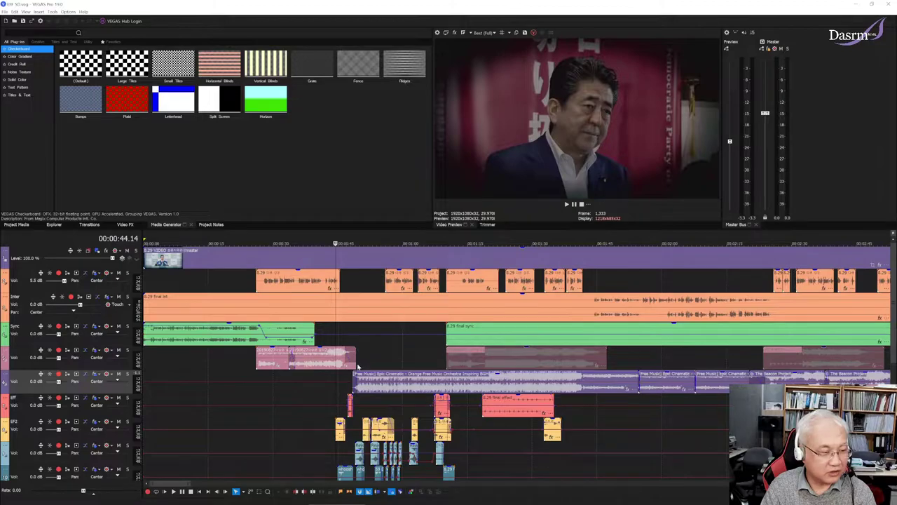
# Mark a short time selection at the overlap of the first two pink music clips and play from about 33 seconds
pyautogui.scroll(5, 280, 371)
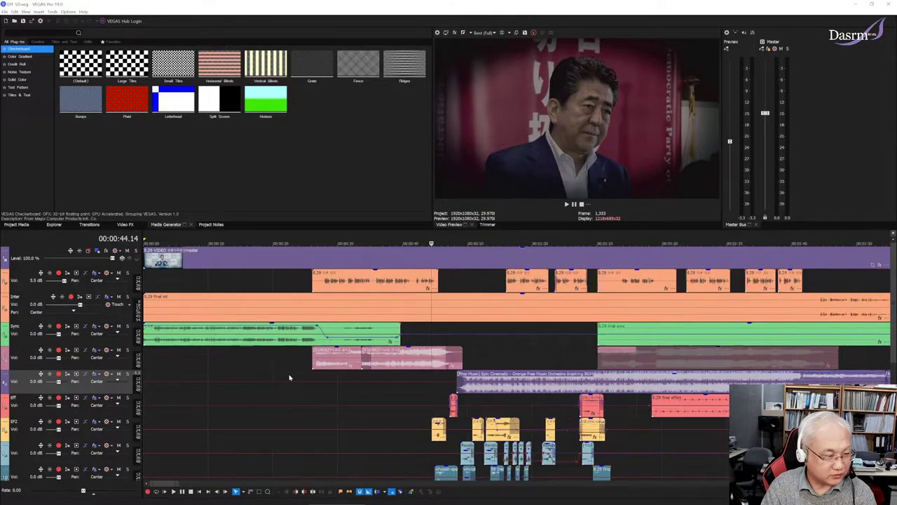
pyautogui.click(386, 382)
pyautogui.moveTo(395, 380); pyautogui.dragTo(372, 379)
pyautogui.click(368, 379)
pyautogui.press('space')
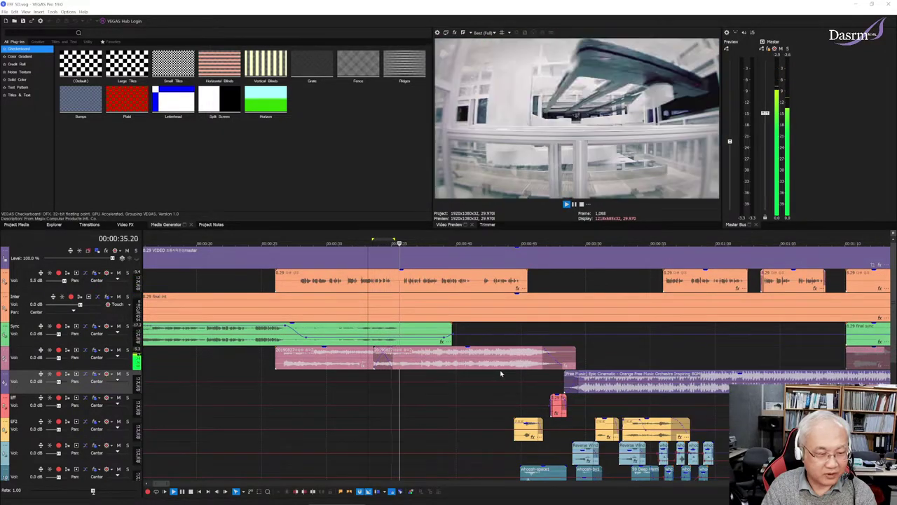
pyautogui.press('space')
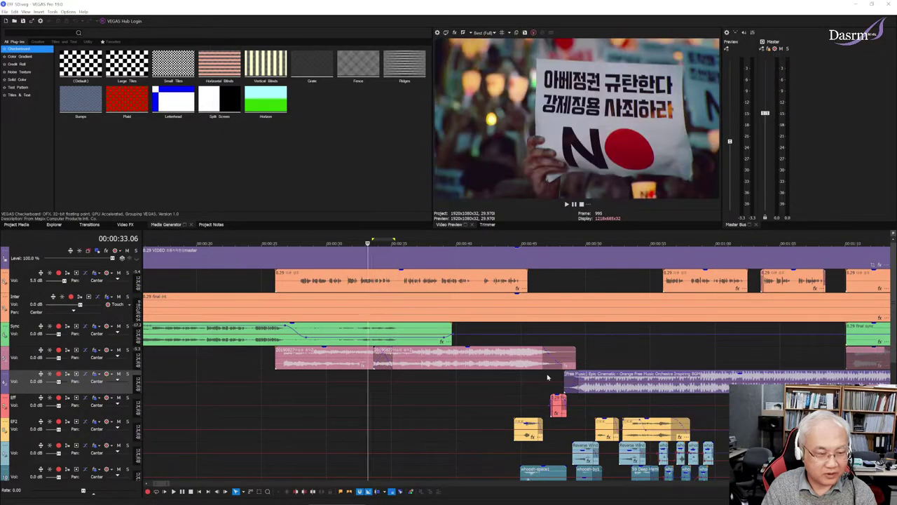
# Revisit the overlap of the pink music clips and play the mix from 44 seconds through the second clip's fade-out
pyautogui.click(395, 377)
pyautogui.click(366, 378)
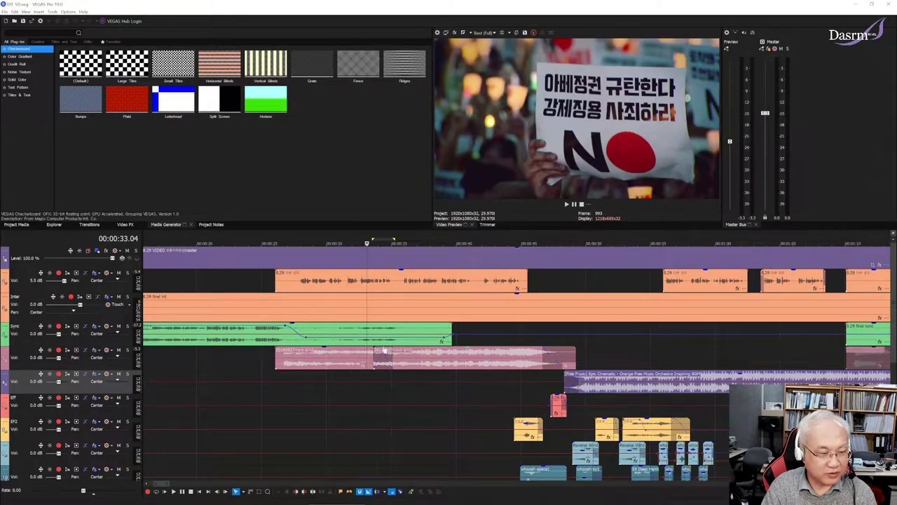
pyautogui.click(509, 377)
pyautogui.press('space')
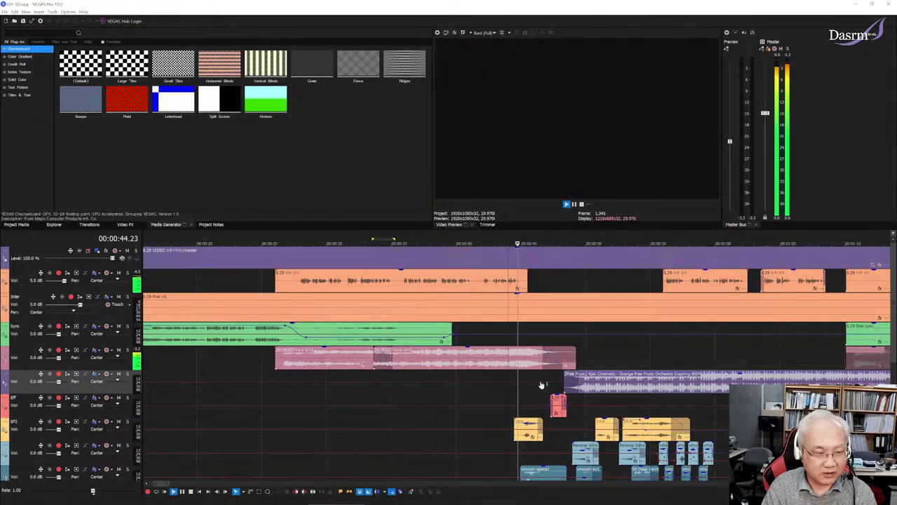
pyautogui.press('space')
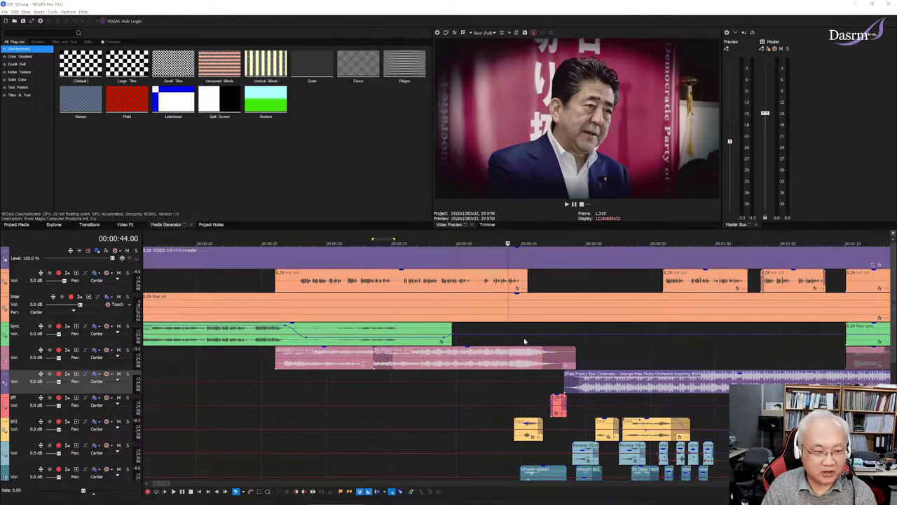
# Solo the 5.5 dB narration track and play its first clip from about 28 and 42 seconds
pyautogui.click(542, 376)
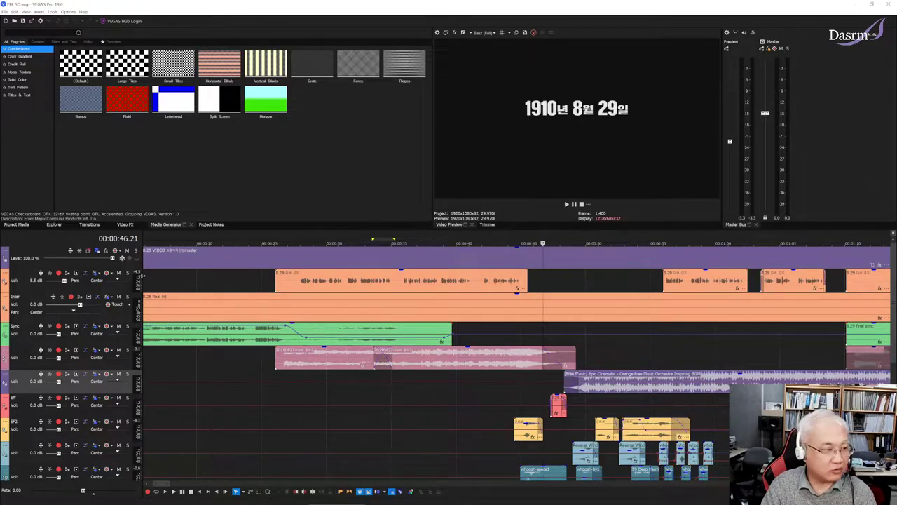
pyautogui.click(127, 272)
pyautogui.click(298, 287)
pyautogui.press('space')
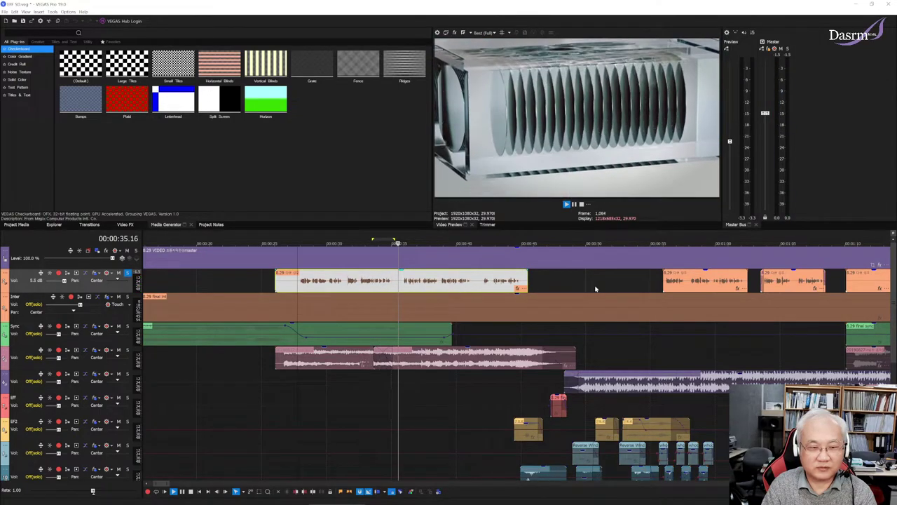
pyautogui.press('space')
pyautogui.click(483, 285)
pyautogui.press('space')
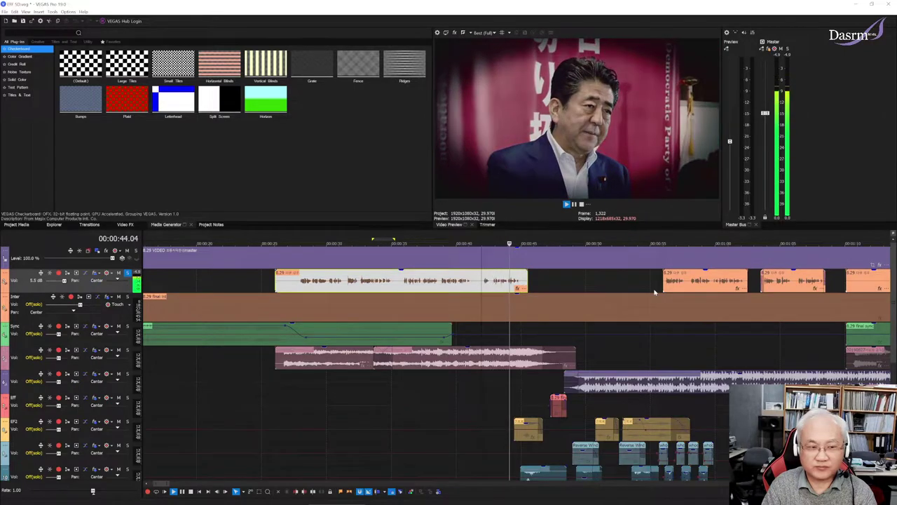
pyautogui.press('space')
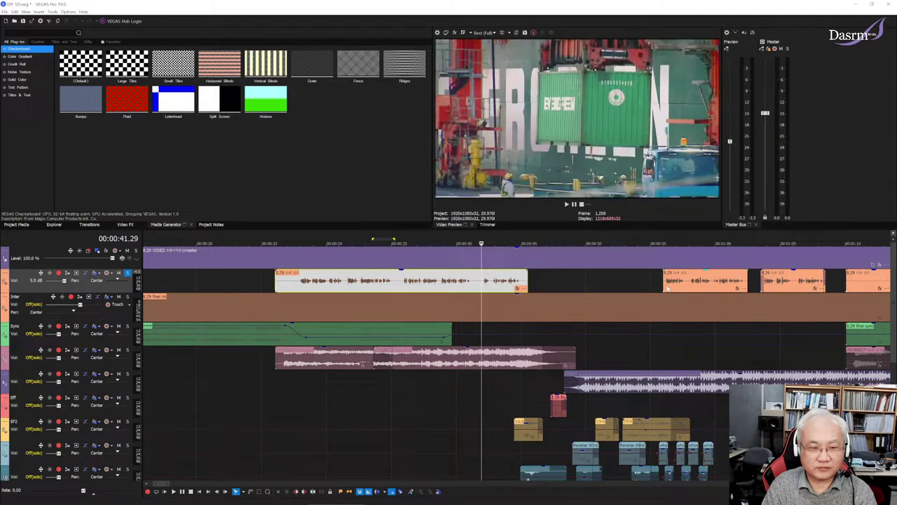
# Play the soloed narration clips from about 56 seconds, and clear the narration track's solo
pyautogui.click(669, 285)
pyautogui.press('space')
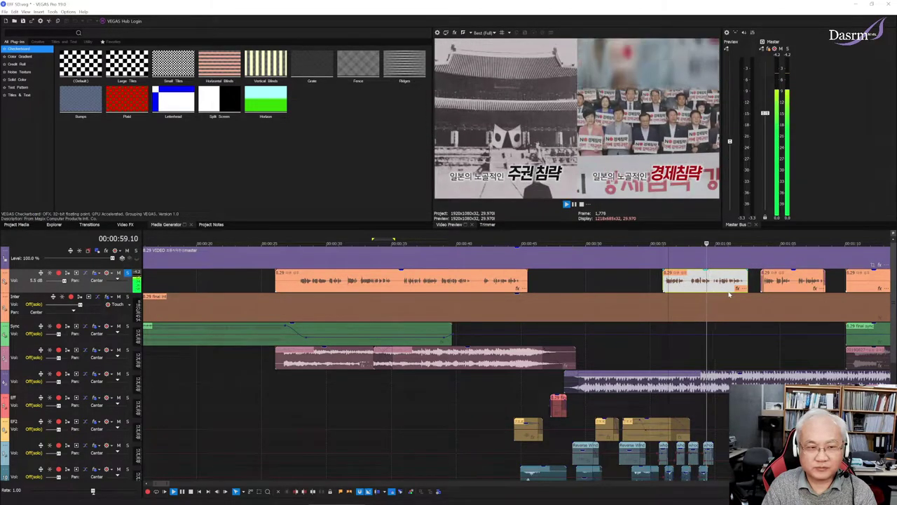
pyautogui.hscroll(2, 707, 287)
pyautogui.hscroll(2, 705, 287)
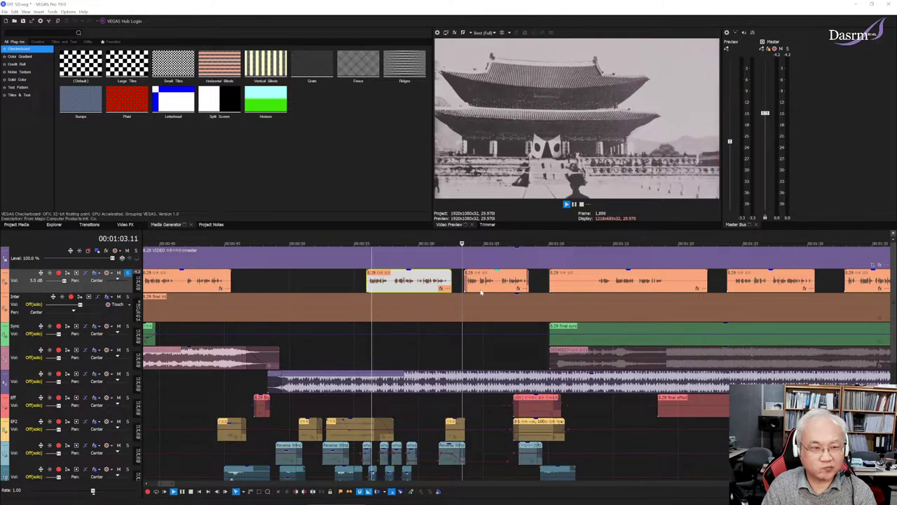
pyautogui.press('space')
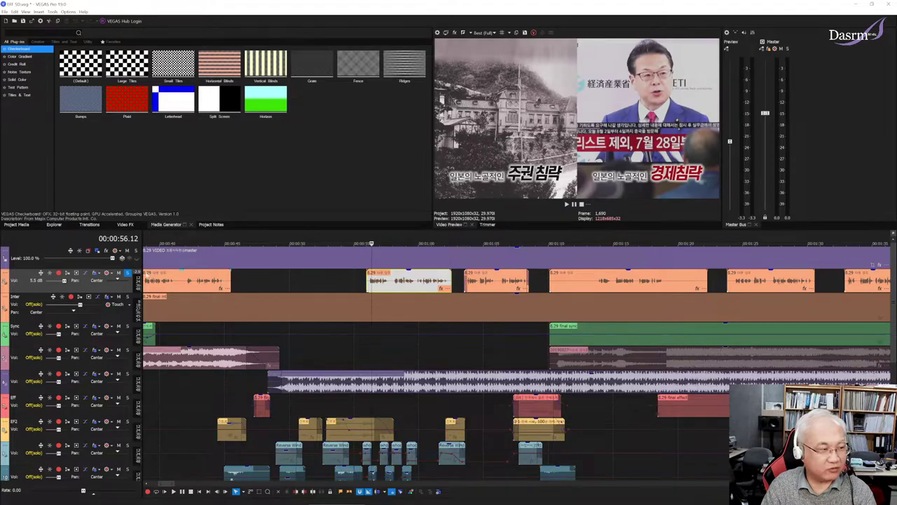
pyautogui.click(128, 273)
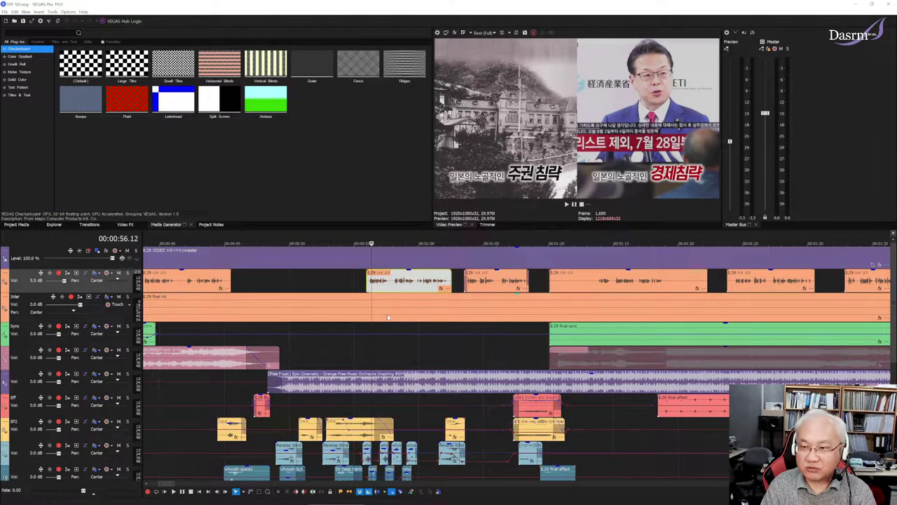
# Place the playhead at about 44 seconds and mute the Sync track and the two music tracks below it
pyautogui.hscroll(3, 384, 318)
pyautogui.hscroll(-9, 387, 318)
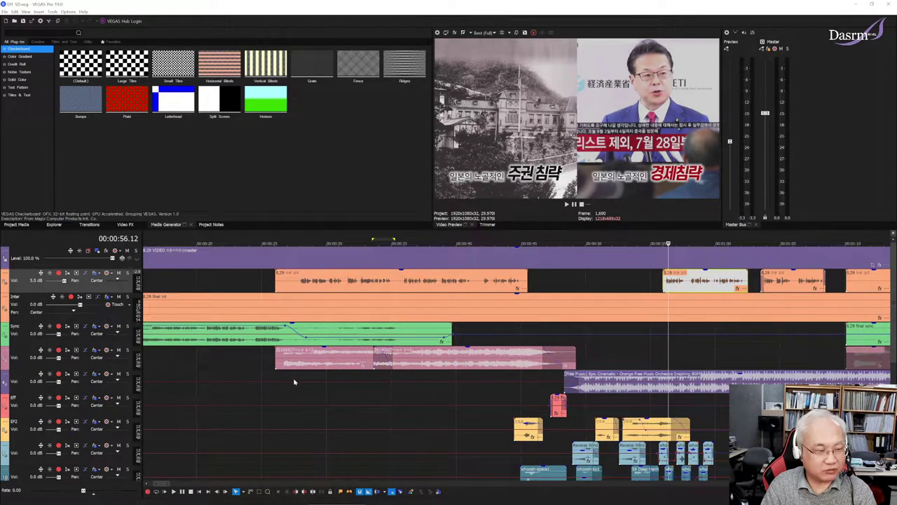
pyautogui.scroll(-3, 519, 410)
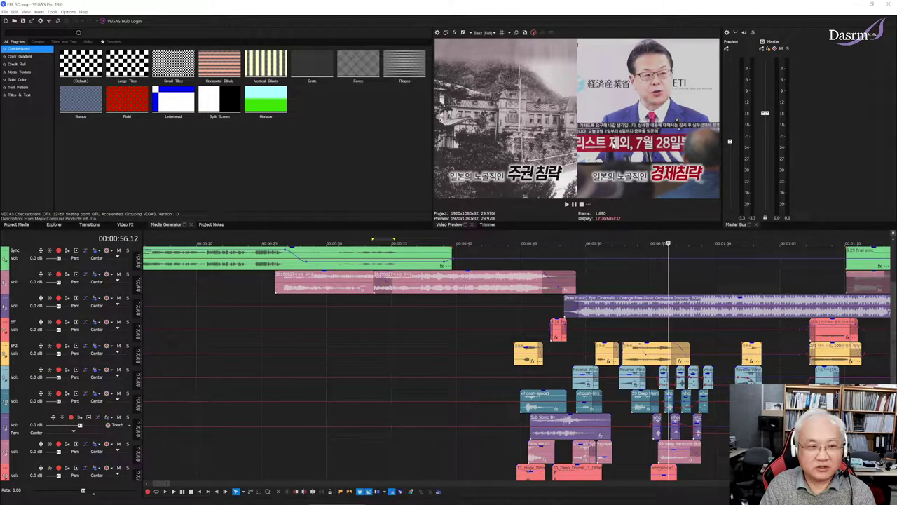
pyautogui.scroll(-1, 509, 362)
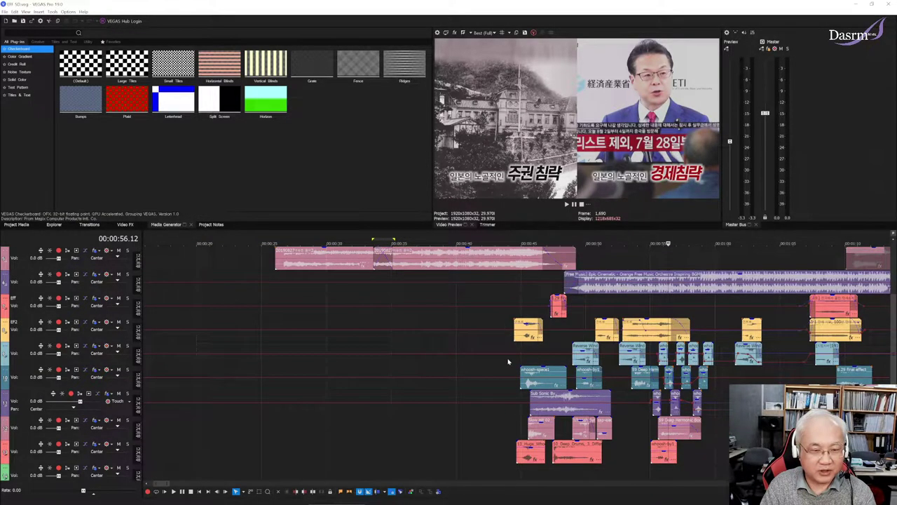
pyautogui.scroll(-1, 509, 362)
pyautogui.scroll(2, 512, 359)
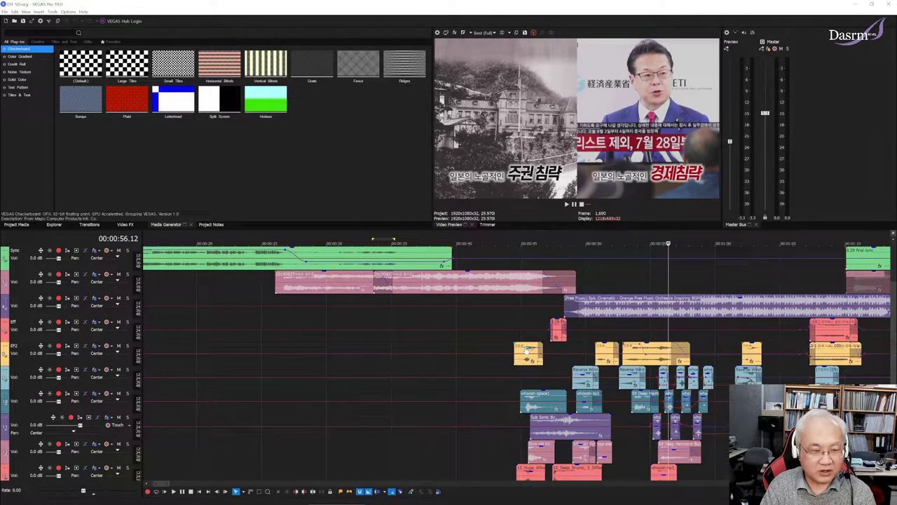
pyautogui.click(519, 314)
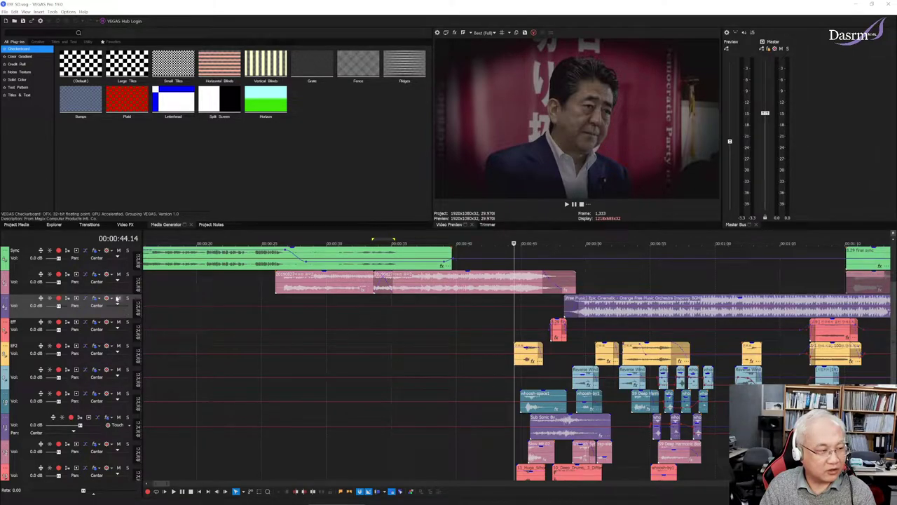
pyautogui.click(119, 298)
pyautogui.click(119, 274)
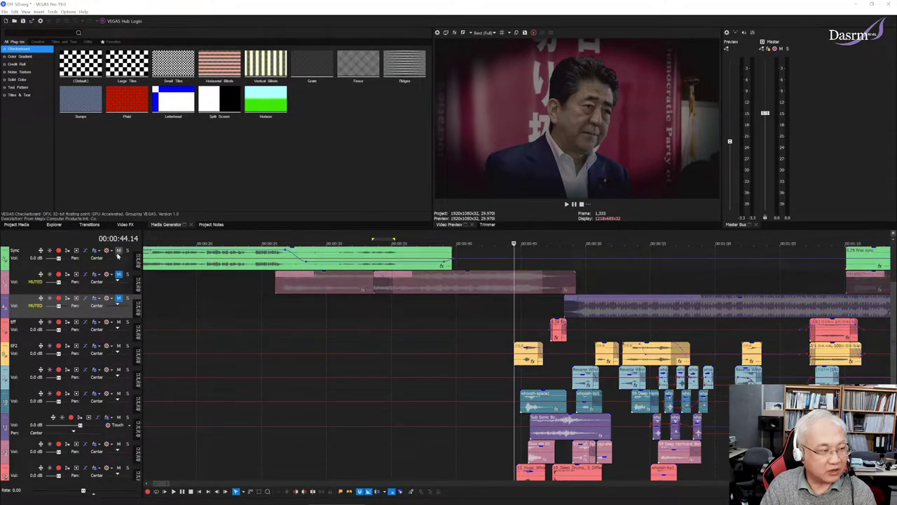
pyautogui.click(118, 251)
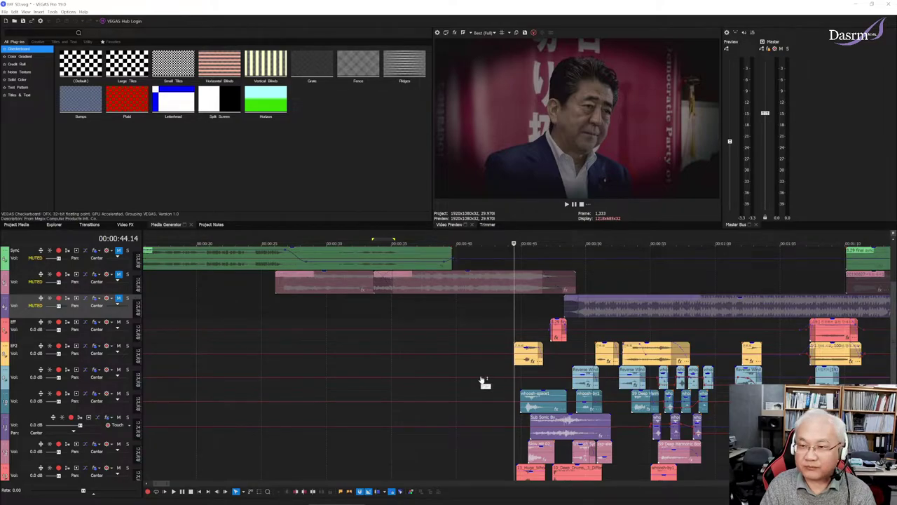
# Play the layered sound effects from about 44 seconds with the Sync and music tracks muted
pyautogui.scroll(3, 498, 396)
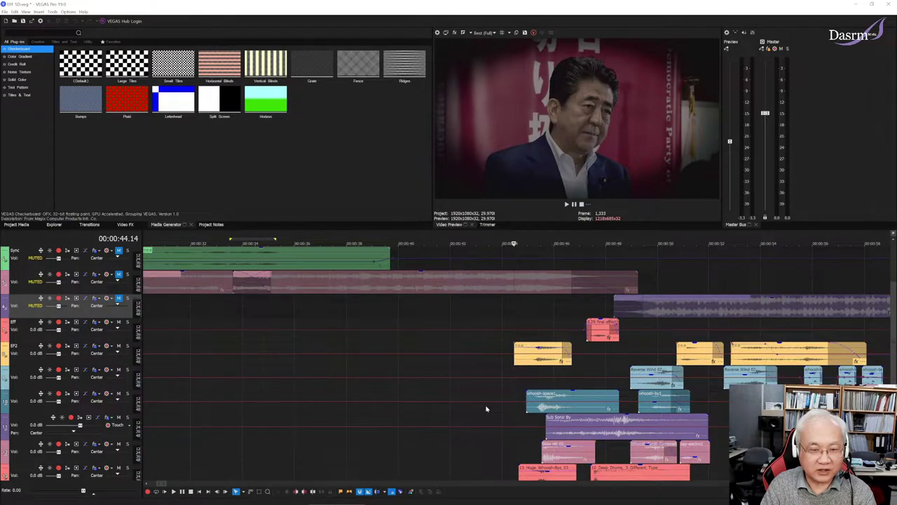
pyautogui.scroll(-4, 501, 410)
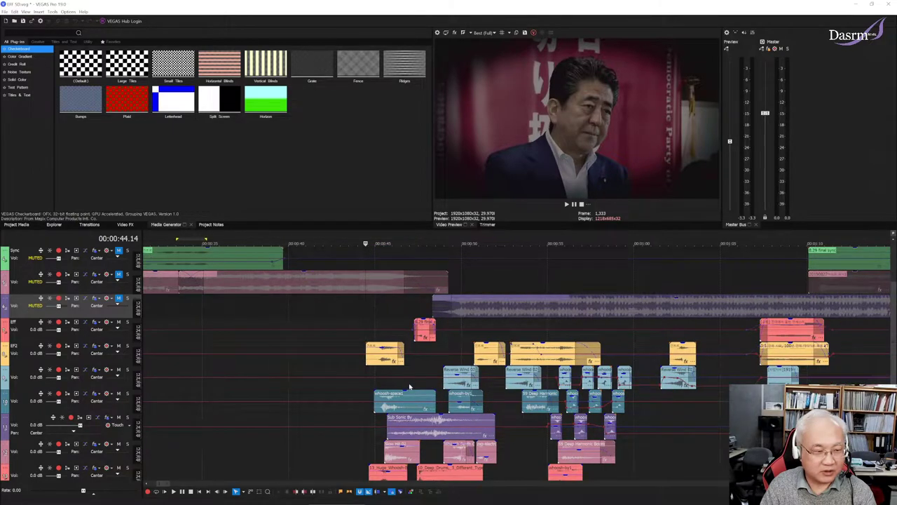
pyautogui.click(369, 319)
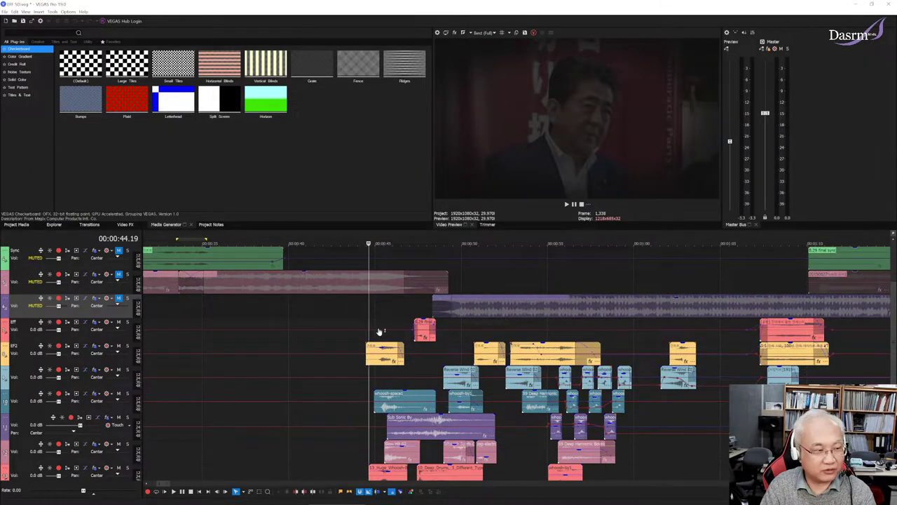
pyautogui.press('space')
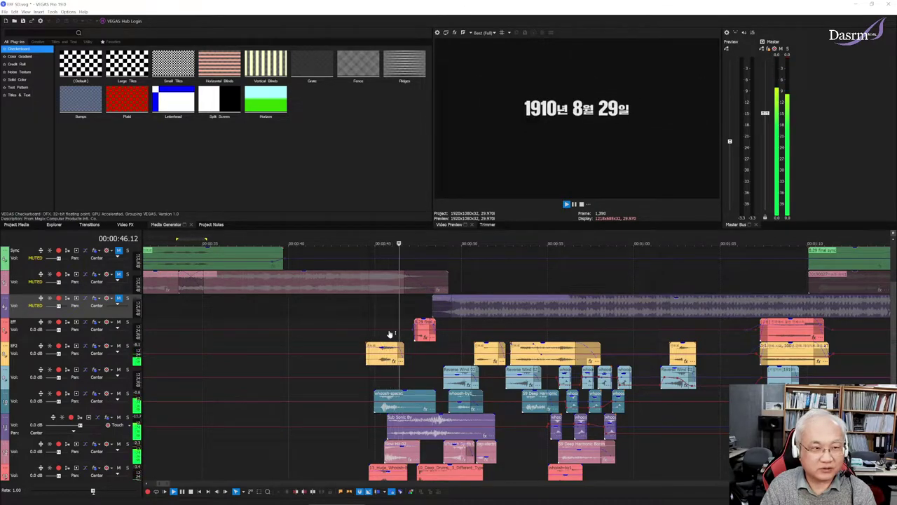
# Stop playback and play the layered effects tracks again from about 44 seconds
pyautogui.press('space')
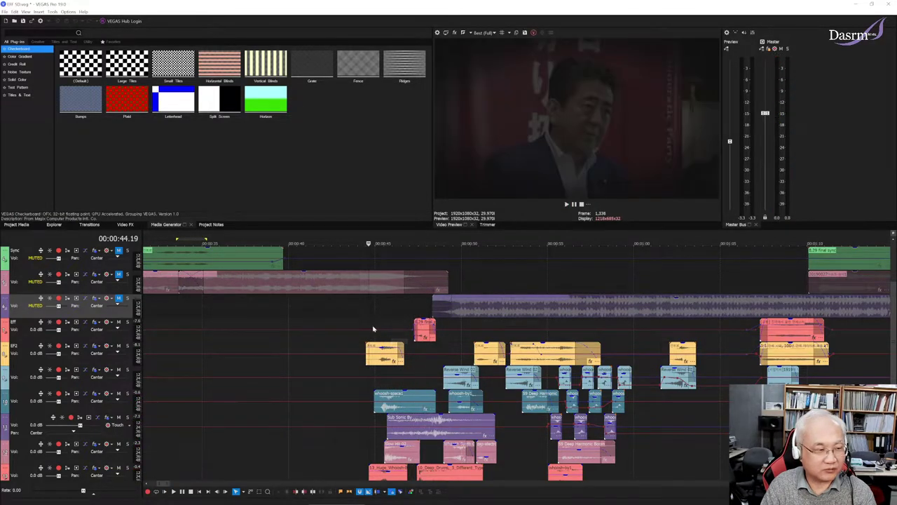
pyautogui.scroll(3, 373, 329)
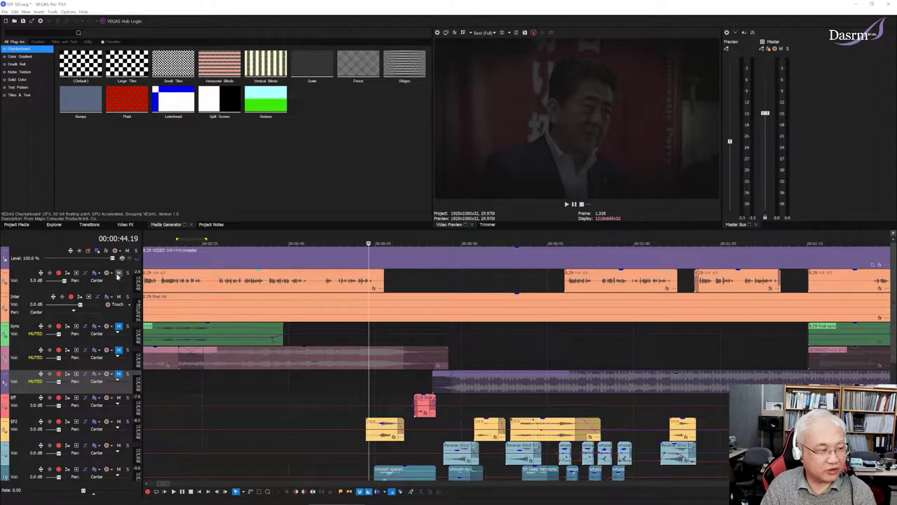
pyautogui.scroll(-3, 421, 350)
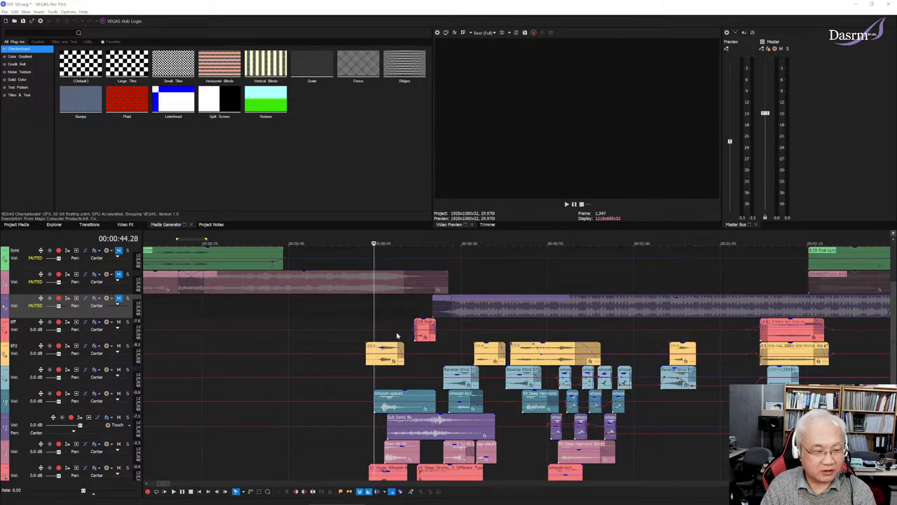
pyautogui.scroll(-2, 398, 335)
pyautogui.scroll(1, 399, 337)
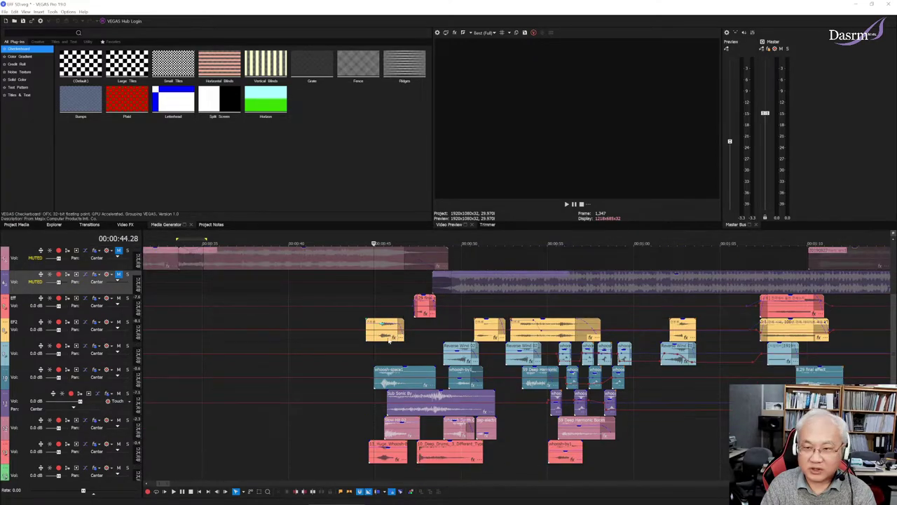
pyautogui.press('space')
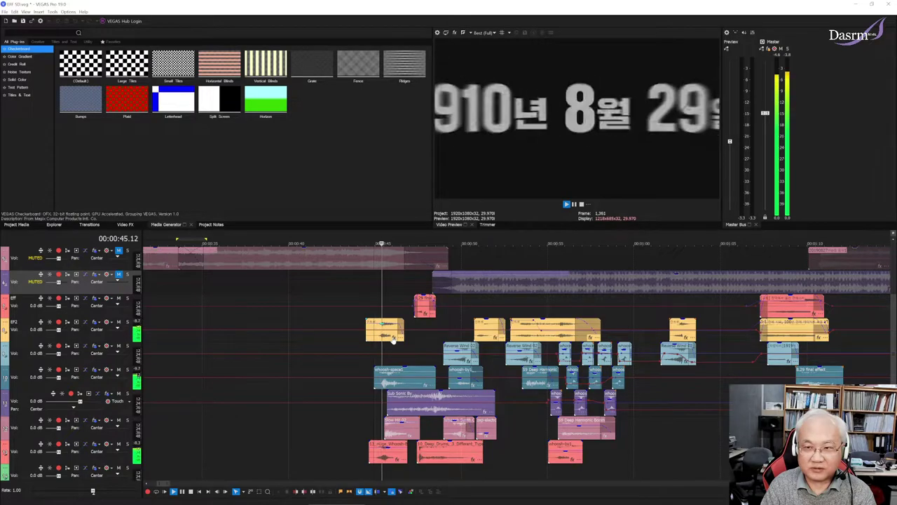
pyautogui.press('space')
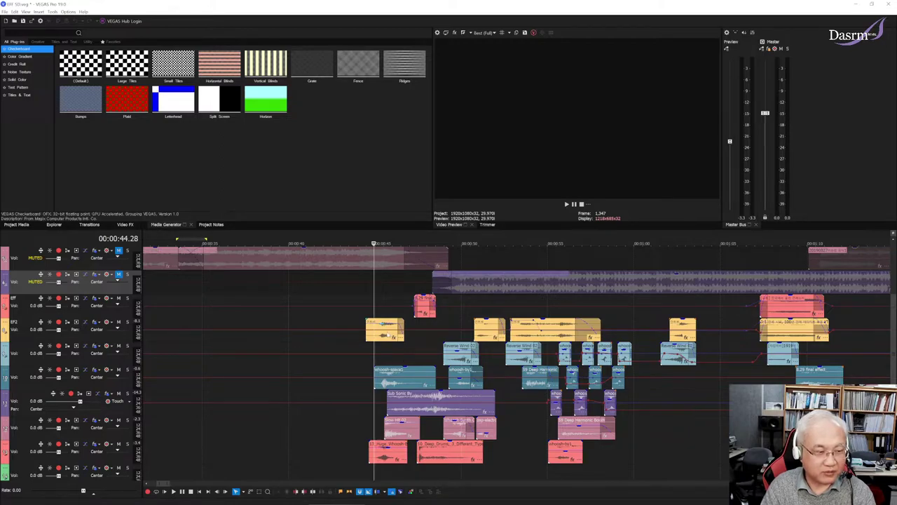
# From about 45 seconds, solo and play the EF2 track and the whoosh-space1 track in turn, clearing each solo
pyautogui.click(381, 300)
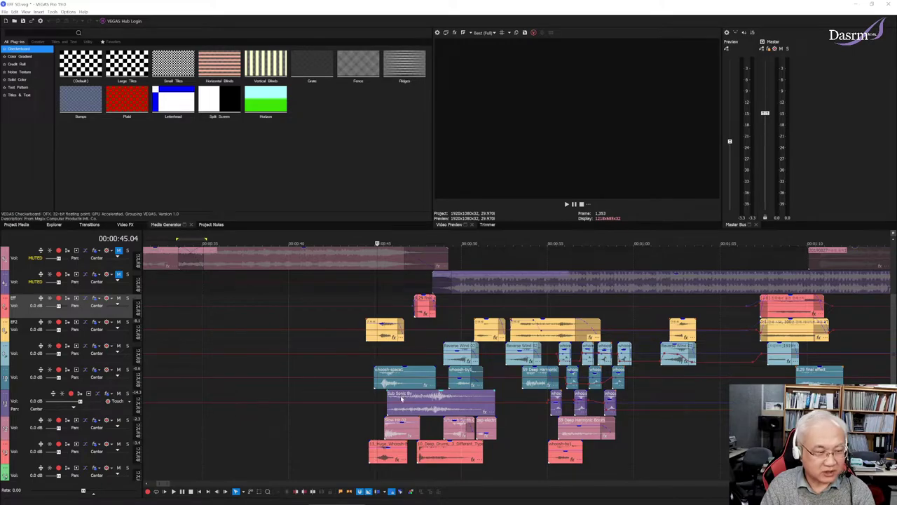
pyautogui.click(128, 322)
pyautogui.press('space')
pyautogui.click(128, 321)
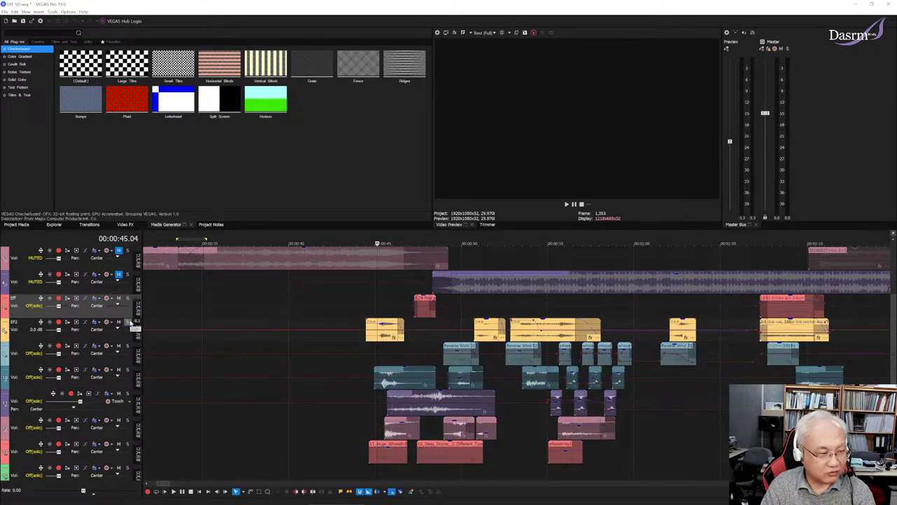
pyautogui.click(128, 370)
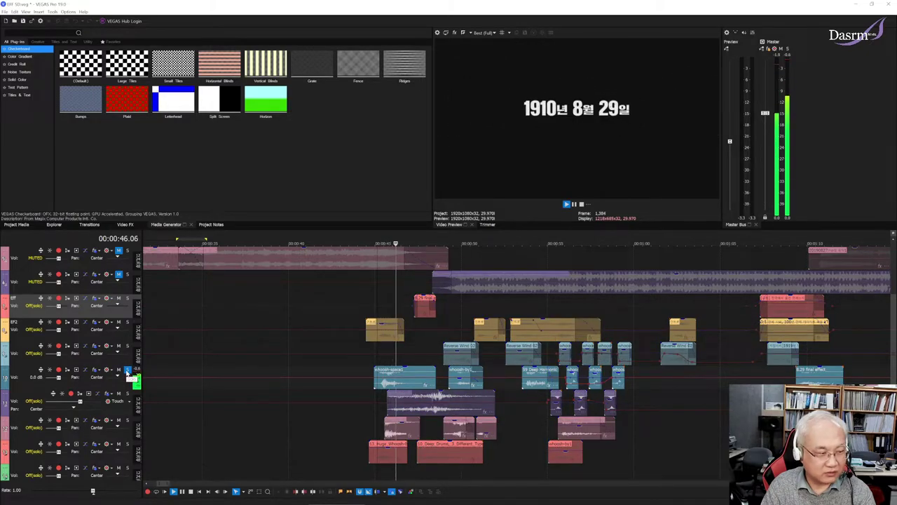
pyautogui.press('space')
pyautogui.click(128, 369)
# Solo the purple Sub Sonic track, play it from about 45 seconds, and clear its solo
pyautogui.click(128, 394)
pyautogui.press('space')
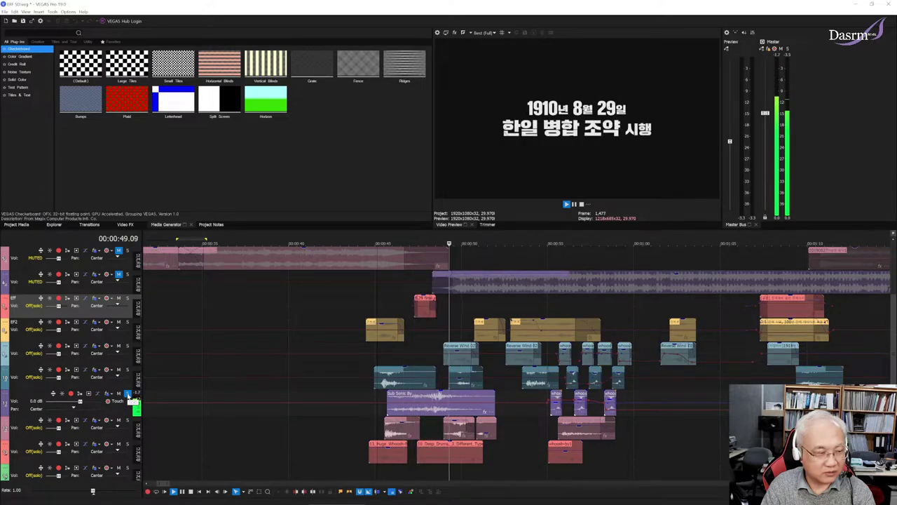
pyautogui.press('space')
pyautogui.click(128, 394)
# Solo the pink track below the Sub Sonic track, play it from about 45 seconds, and clear its solo
pyautogui.click(127, 421)
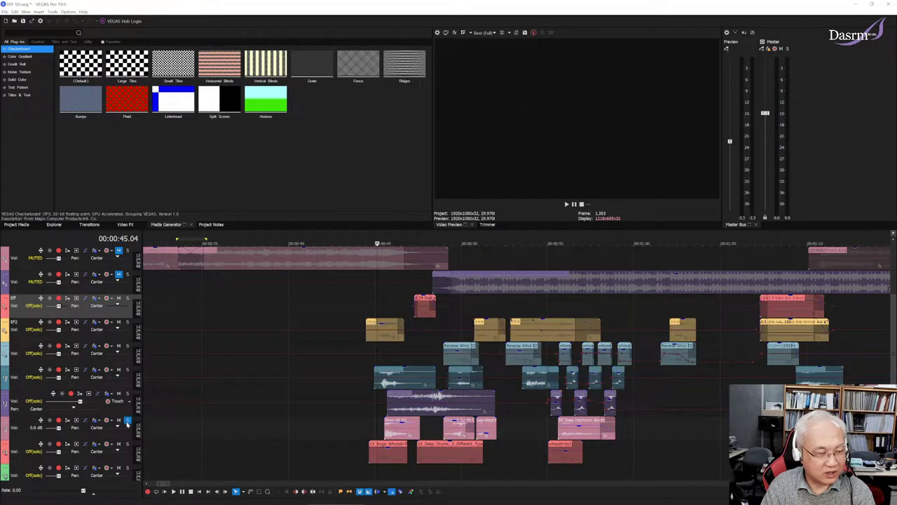
pyautogui.press('space')
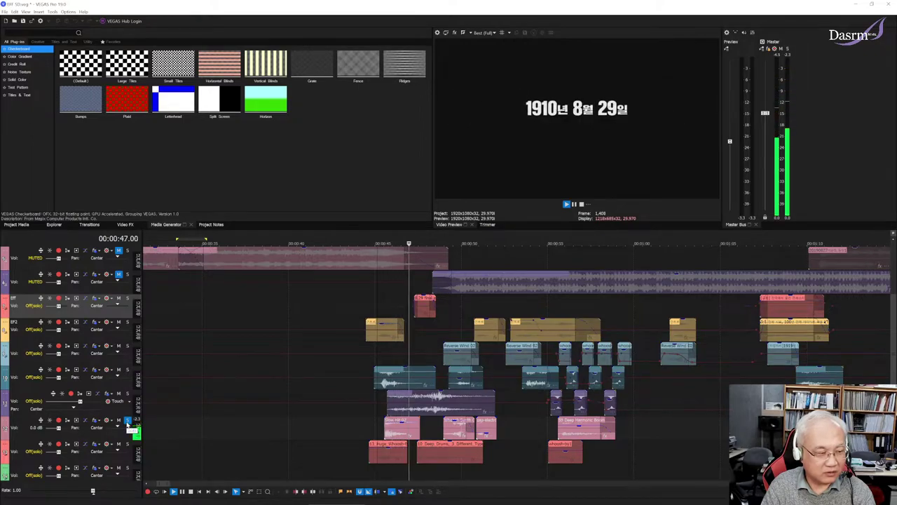
pyautogui.press('space')
pyautogui.click(127, 421)
# Solo and play the Huge Whoosh track from about 45 seconds, and play all effects together with its solo cleared
pyautogui.click(128, 445)
pyautogui.press('space')
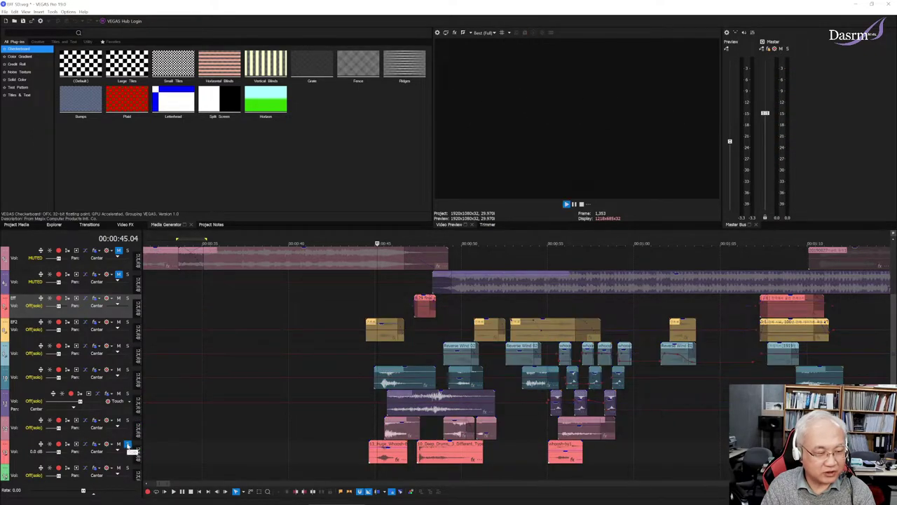
pyautogui.press('space')
pyautogui.click(128, 445)
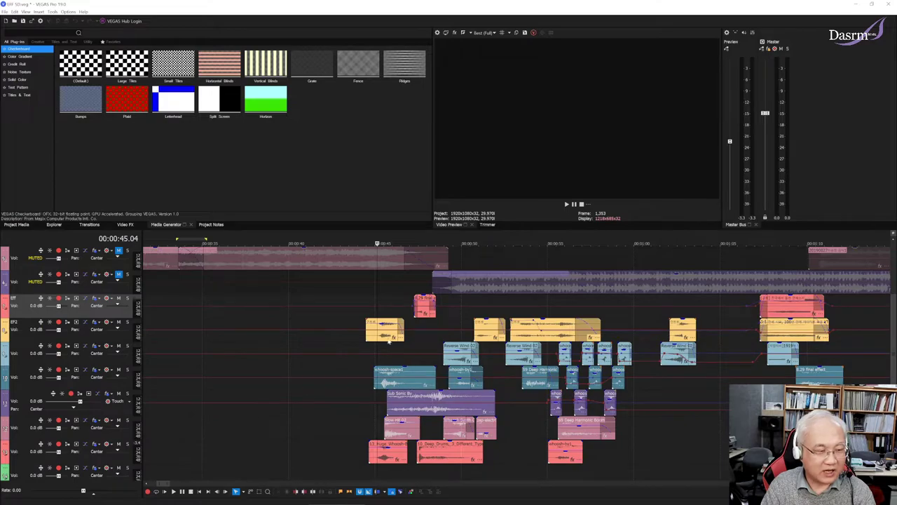
pyautogui.press('space')
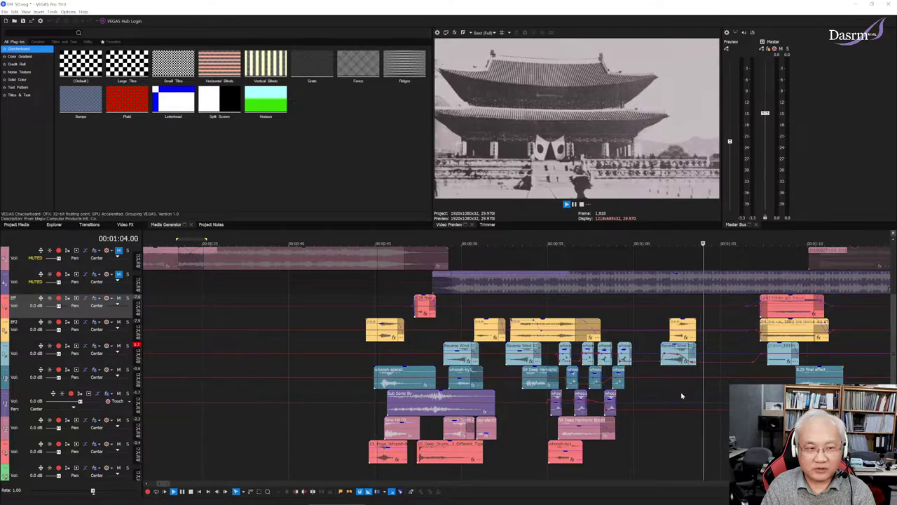
pyautogui.press('space')
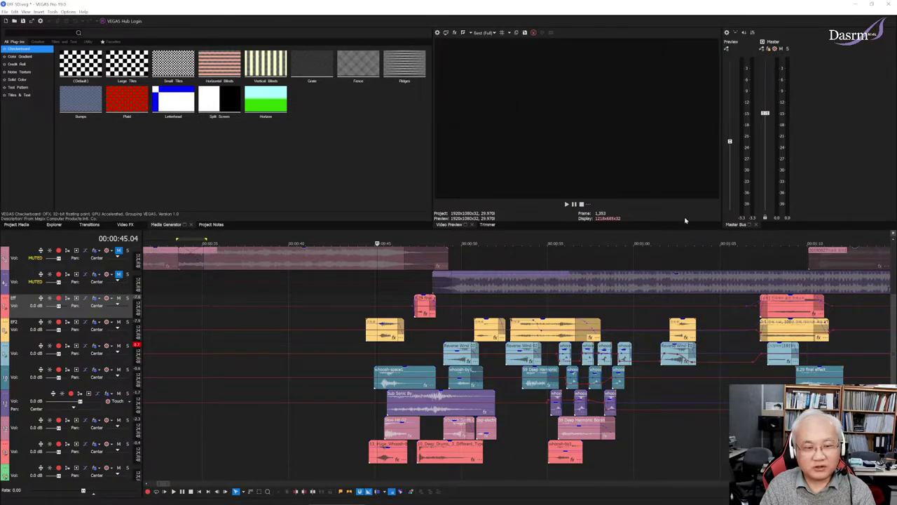
# Examine the picture against the effects clips at about 1:02, 1:06 and 1:07 on the timeline
pyautogui.click(672, 394)
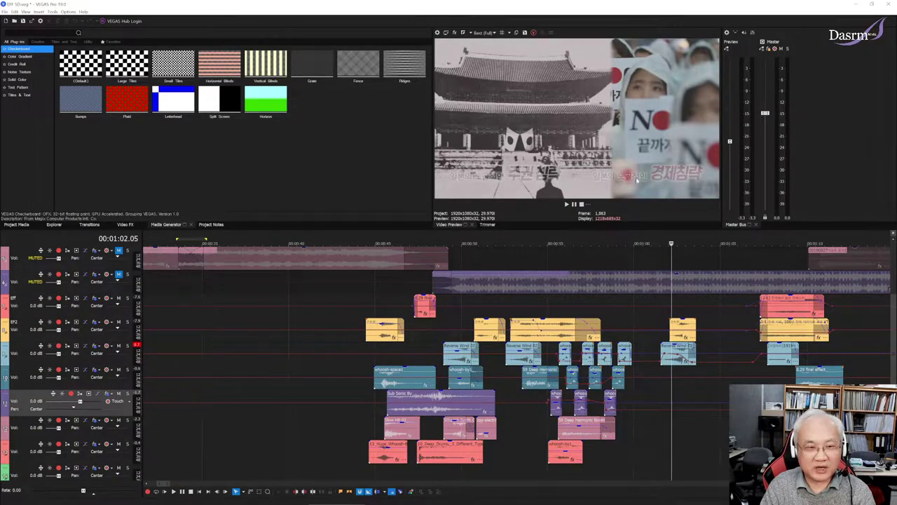
pyautogui.hscroll(5, 701, 361)
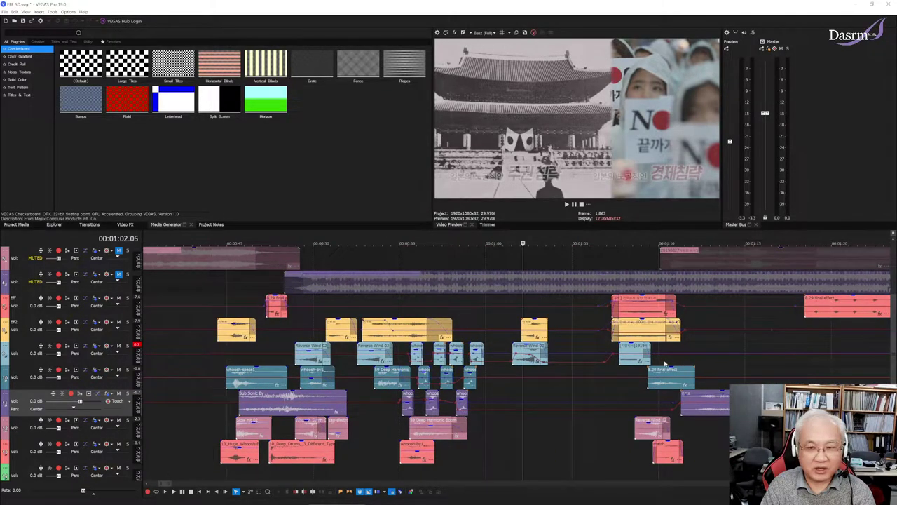
pyautogui.click(609, 375)
pyautogui.click(605, 374)
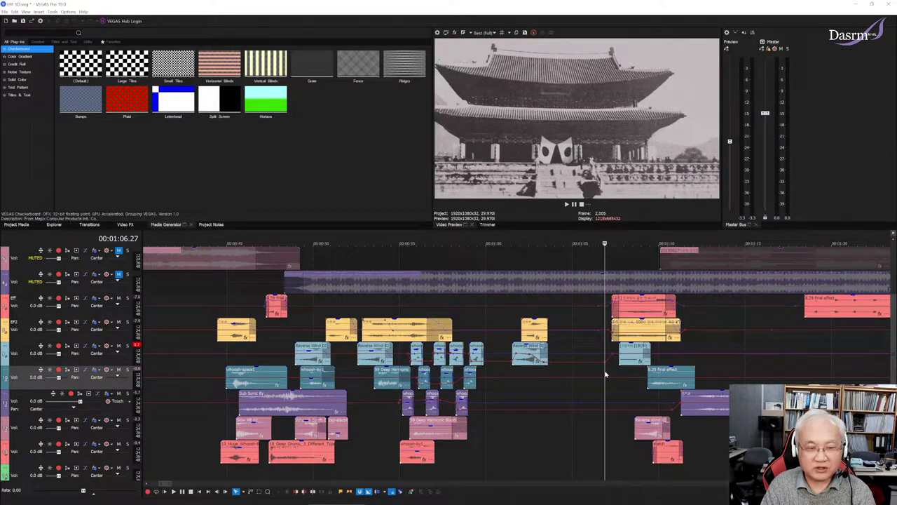
pyautogui.click(601, 372)
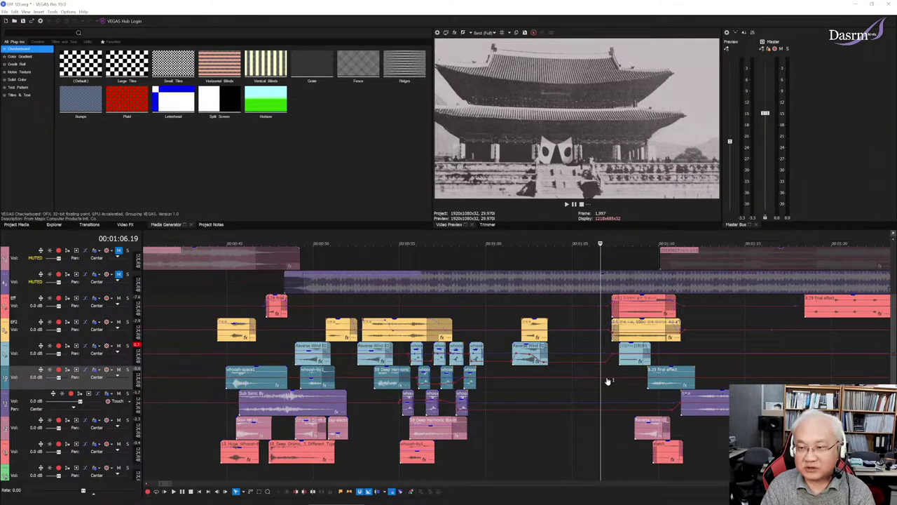
pyautogui.click(521, 375)
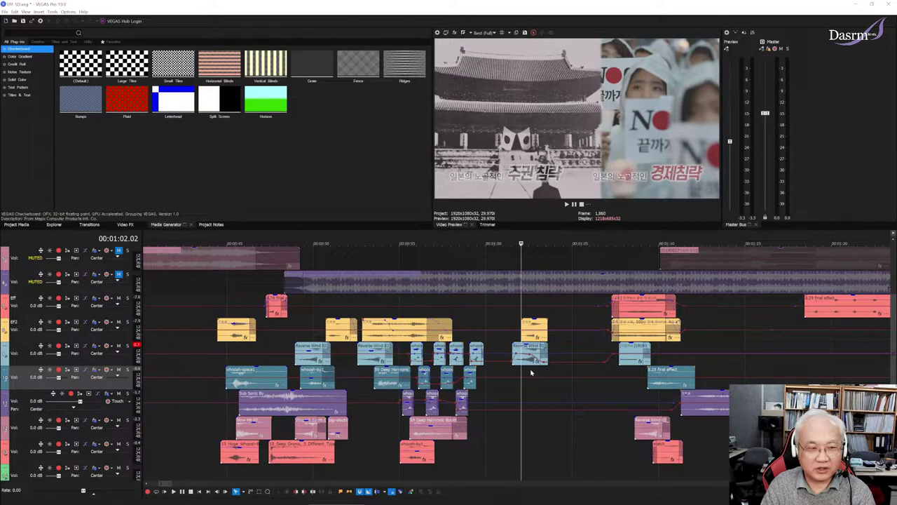
pyautogui.click(528, 374)
pyautogui.click(617, 375)
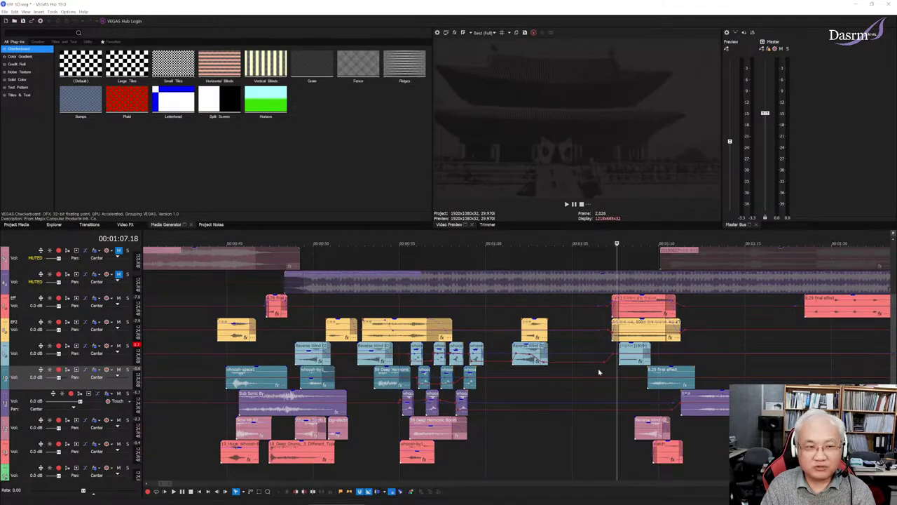
# Play the effects tracks from about 1:07 to 1:14
pyautogui.hscroll(3, 593, 371)
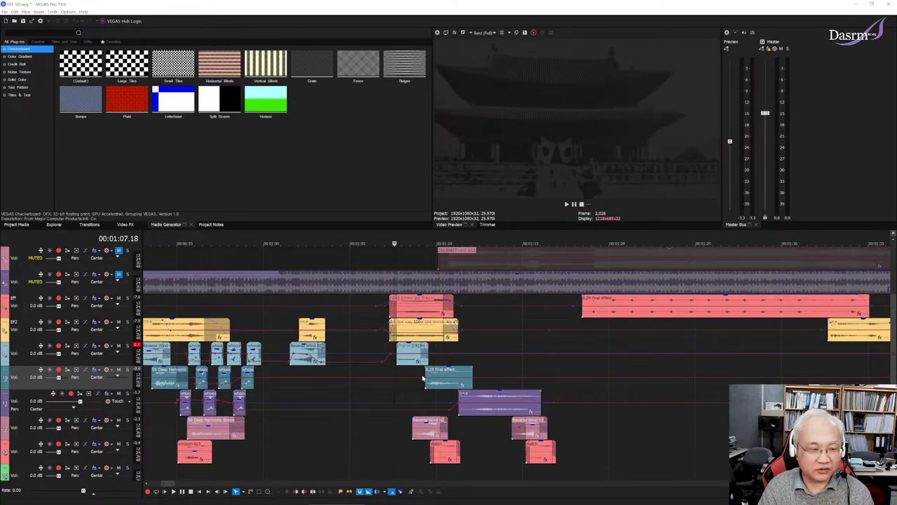
pyautogui.click(389, 375)
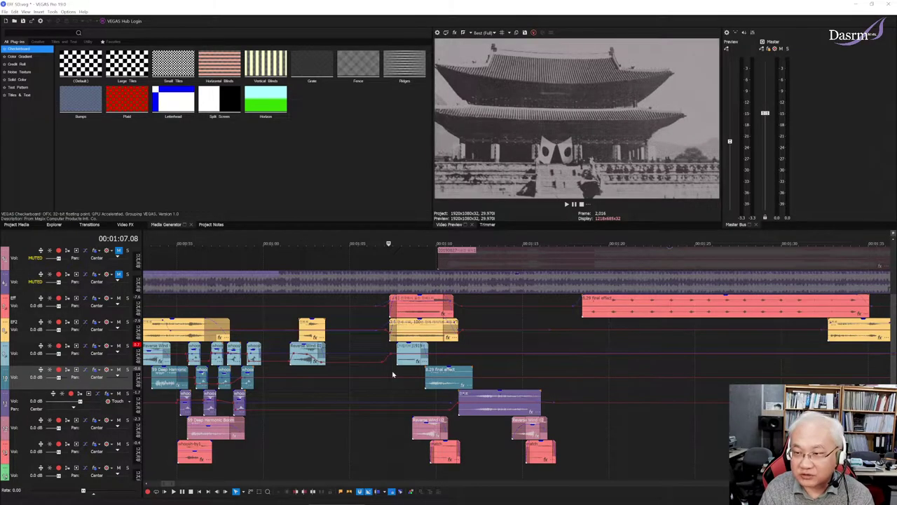
pyautogui.click(397, 386)
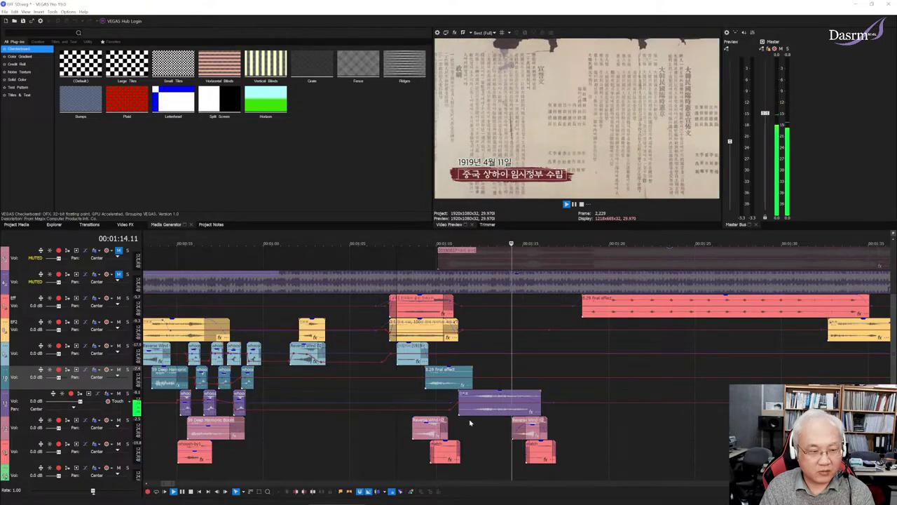
pyautogui.press('space')
# Inspect the picture at about 1:11, and play the effects briefly from about 1:12
pyautogui.click(461, 430)
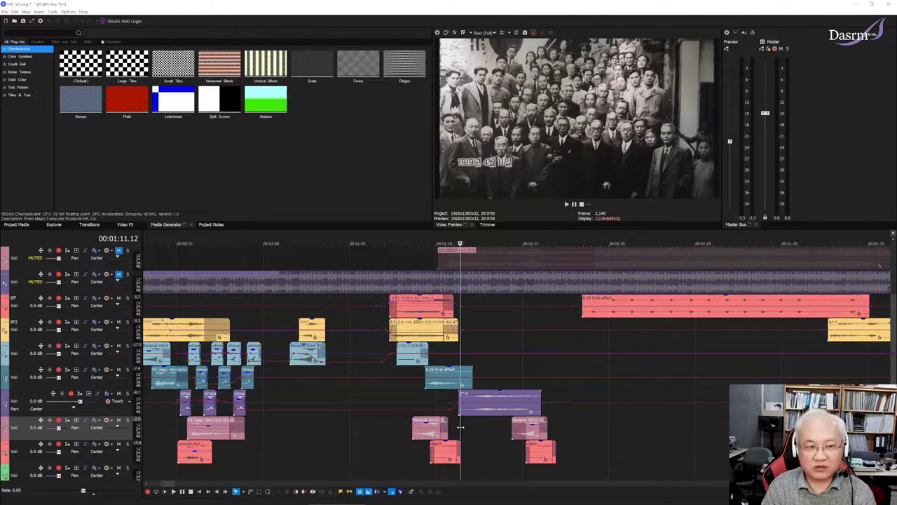
pyautogui.click(430, 397)
pyautogui.click(464, 427)
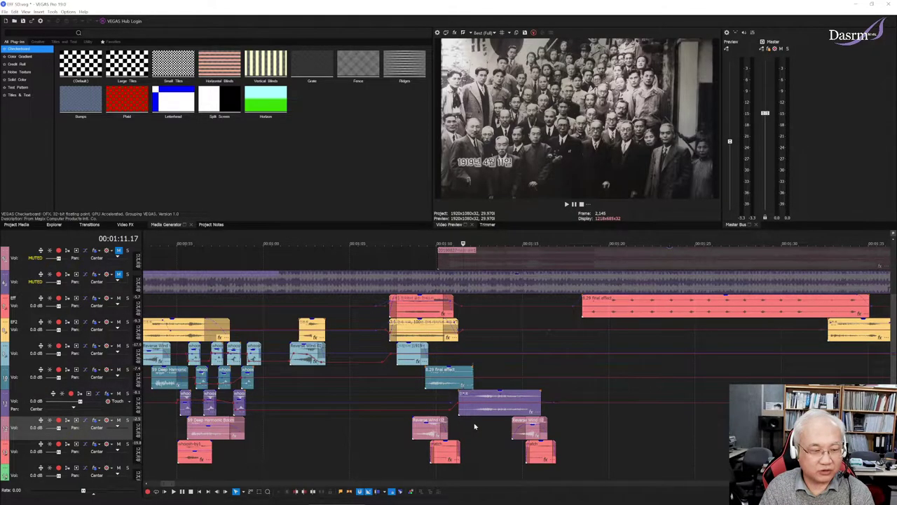
pyautogui.click(475, 426)
pyautogui.press('space')
pyautogui.press('space')
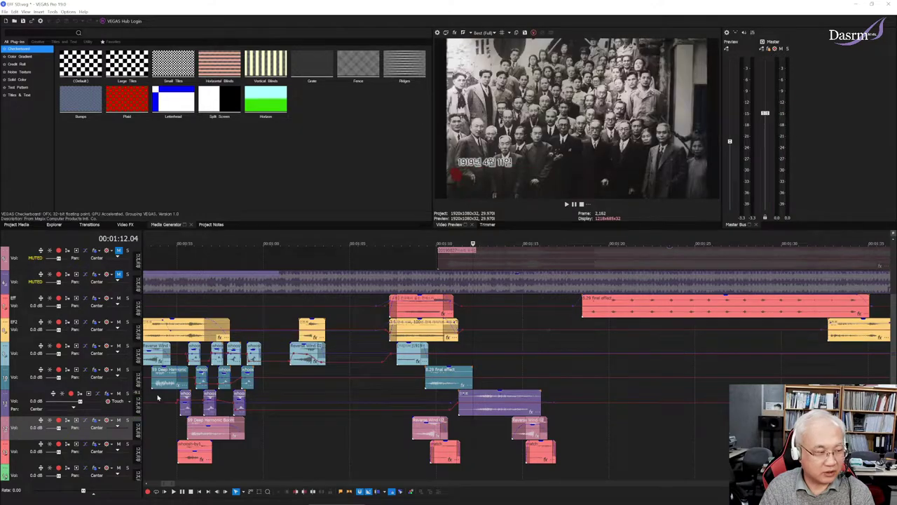
# Solo the purple effects track, play its clip from about 1:12, and clear the solo
pyautogui.click(126, 395)
pyautogui.press('space')
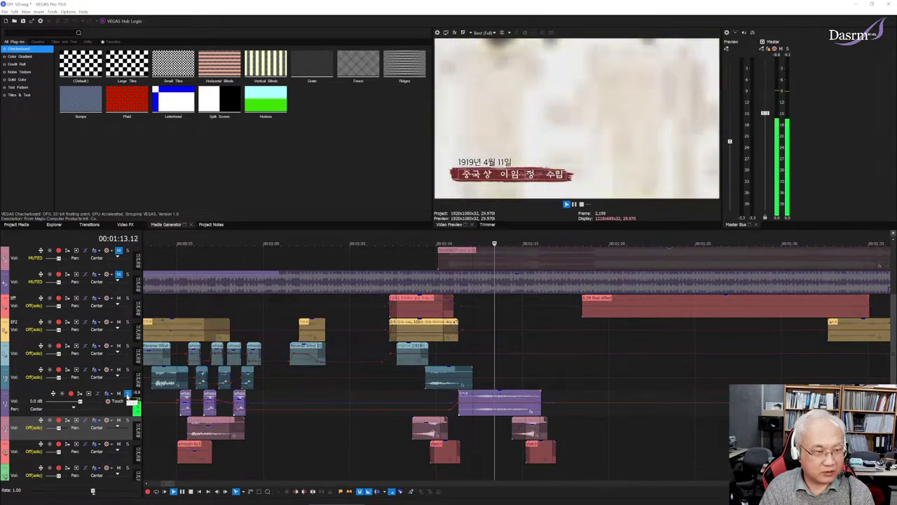
pyautogui.press('space')
pyautogui.click(127, 395)
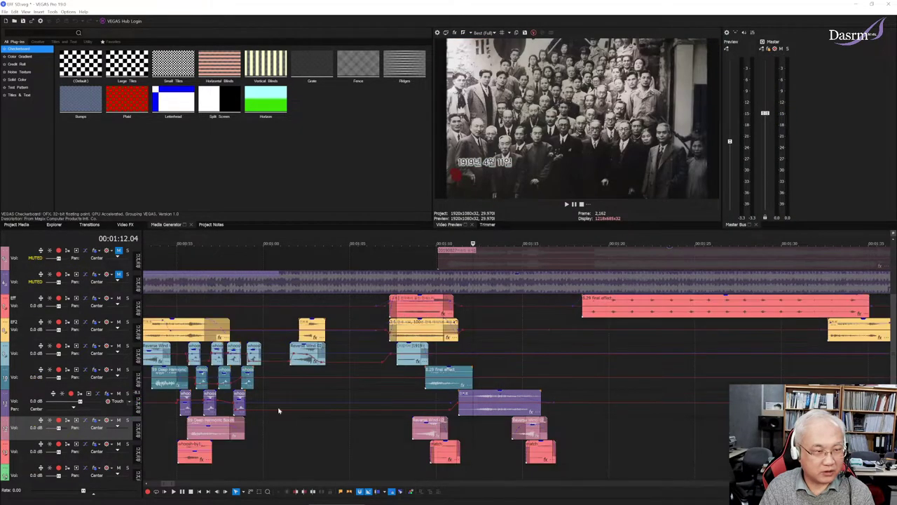
# Play the effects under the 1919 caption animation from about 1:12 twice, and place the playhead at about 1:15
pyautogui.click(475, 431)
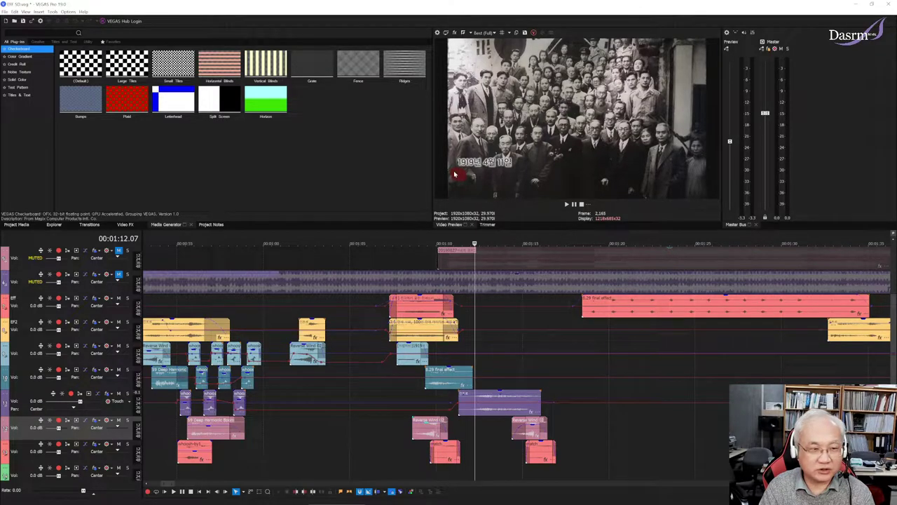
pyautogui.press('space')
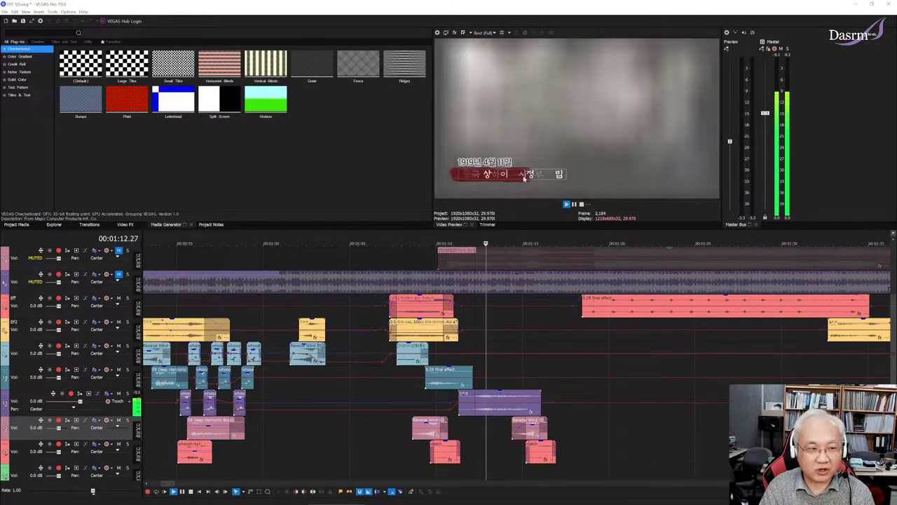
pyautogui.press('space')
pyautogui.click(484, 429)
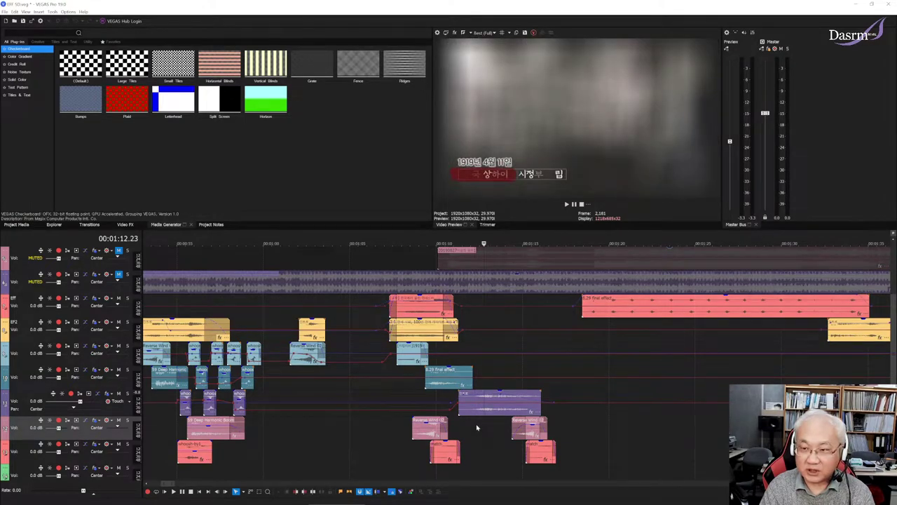
pyautogui.press('space')
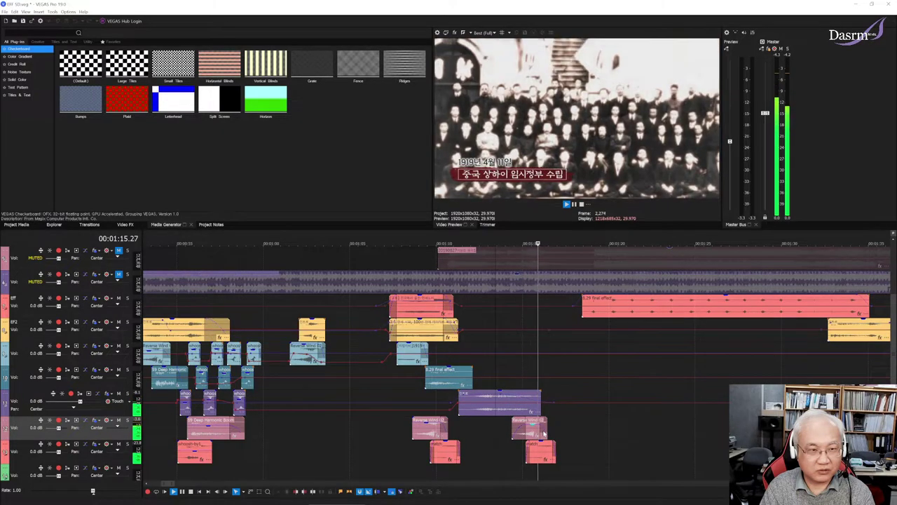
pyautogui.press('space')
pyautogui.click(526, 364)
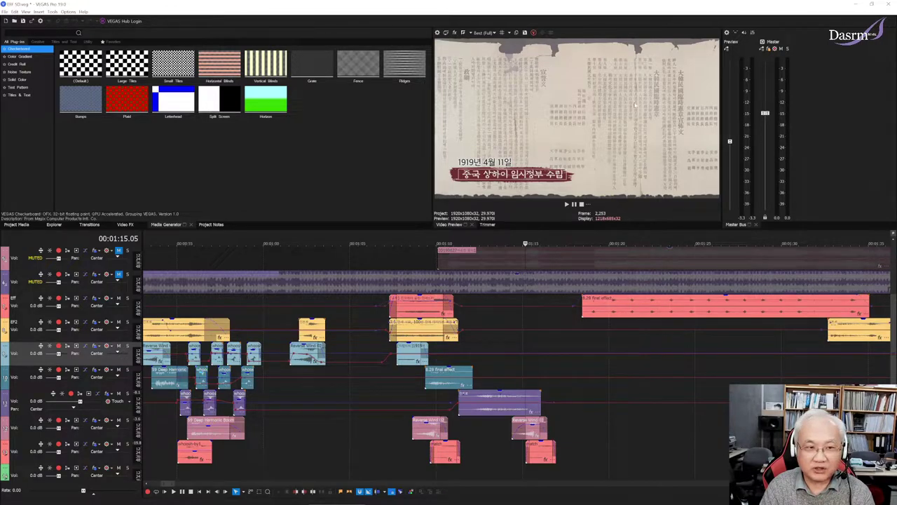
# Play the effects from about 1:15 twice, letting them run to about 1:24, and place the playhead at about 1:18
pyautogui.press('space')
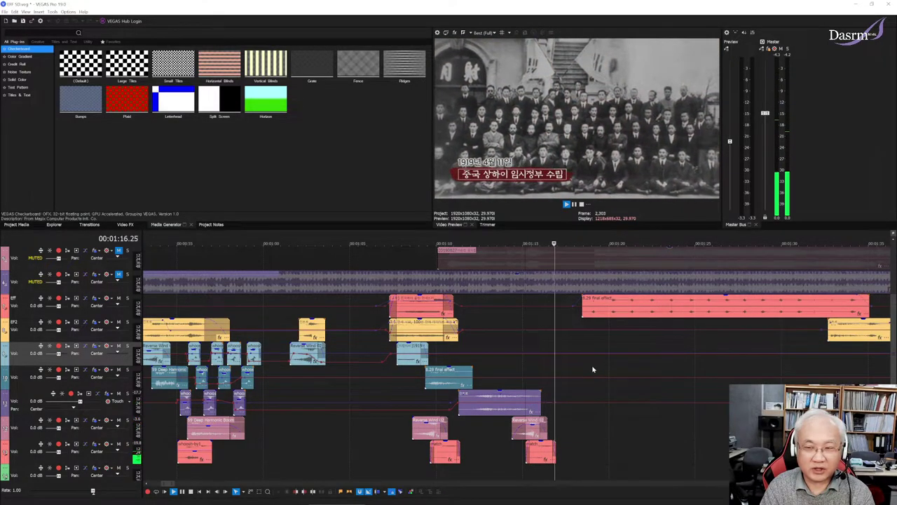
pyautogui.press('space')
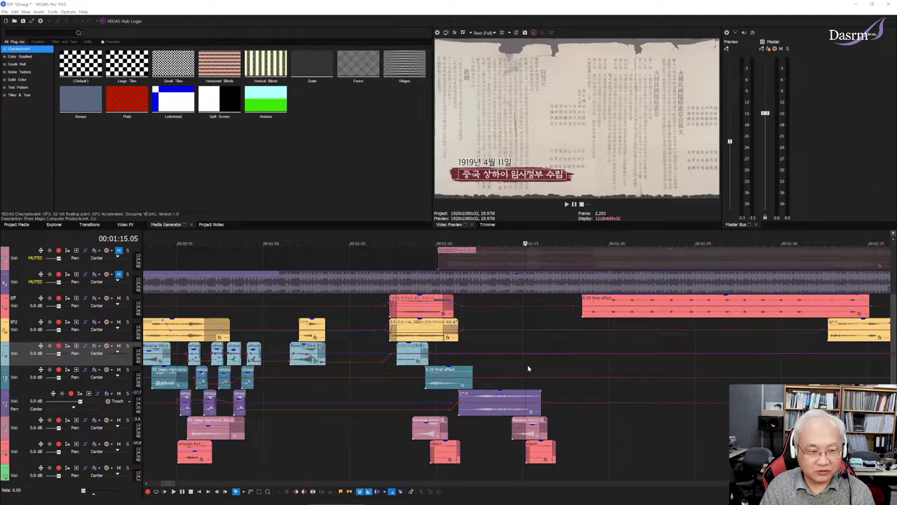
pyautogui.press('space')
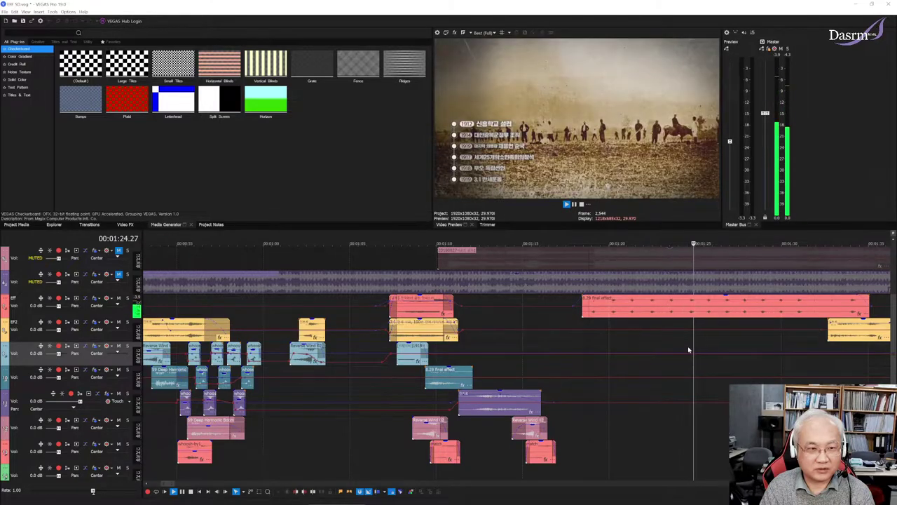
pyautogui.press('space')
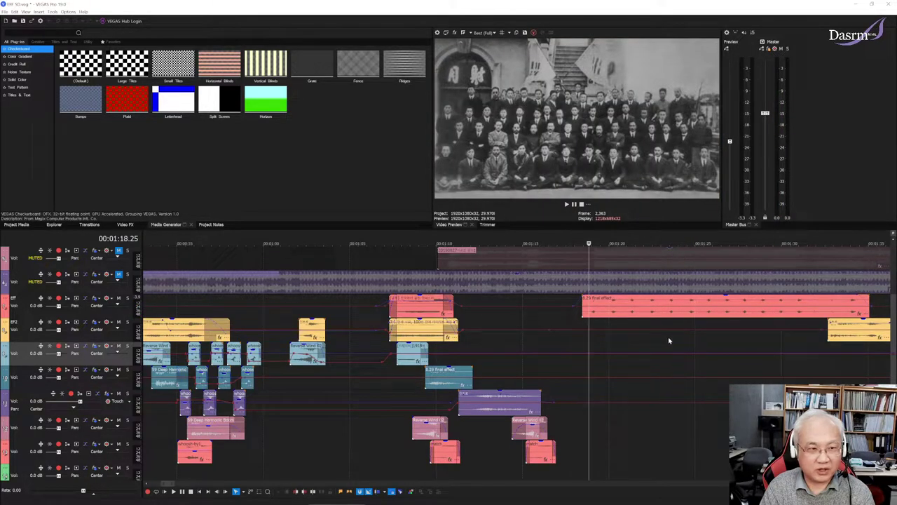
# Play the effects tracks from about 1:32 to 1:39
pyautogui.hscroll(3, 669, 341)
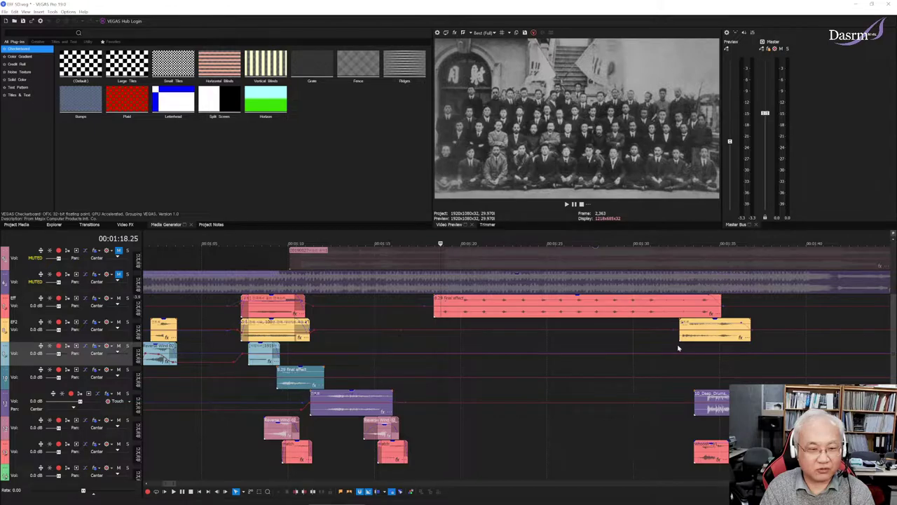
pyautogui.press('space')
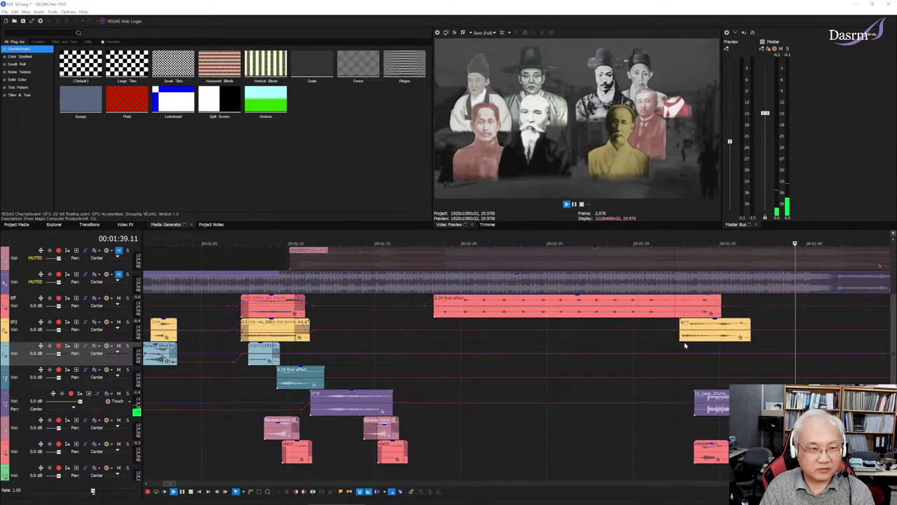
pyautogui.press('space')
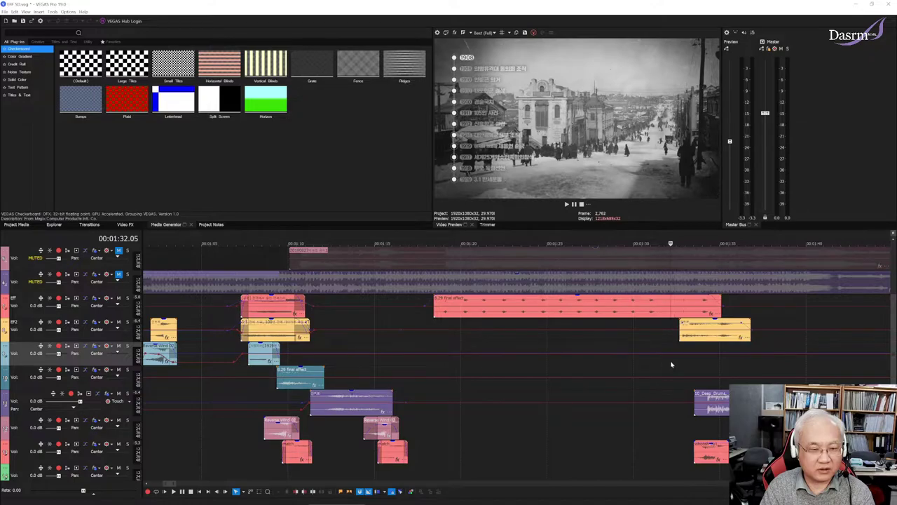
# Unmute the two music tracks and the Sync track, placing the playhead at about 0:20
pyautogui.scroll(-6, 671, 363)
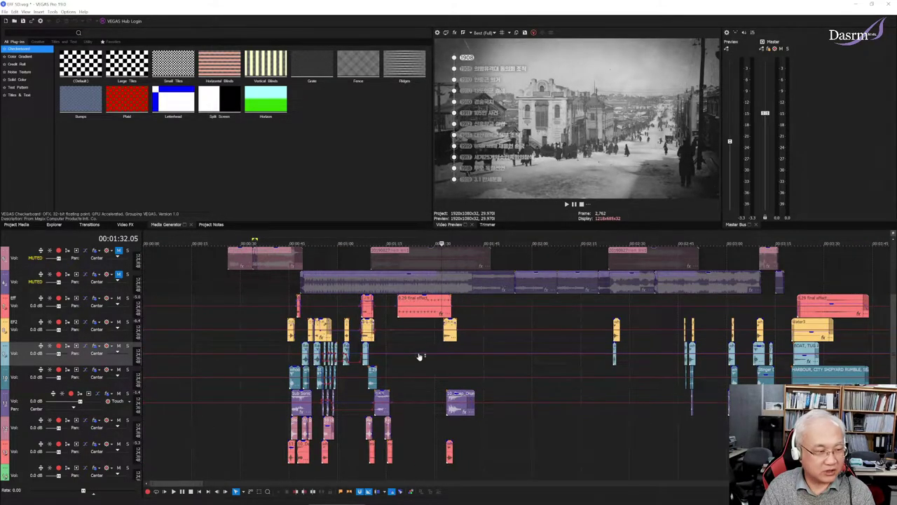
pyautogui.click(118, 274)
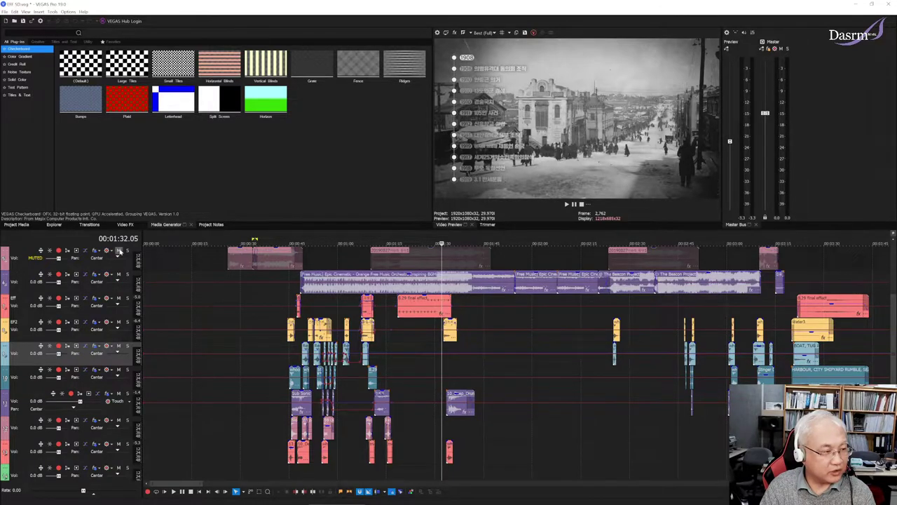
pyautogui.click(119, 250)
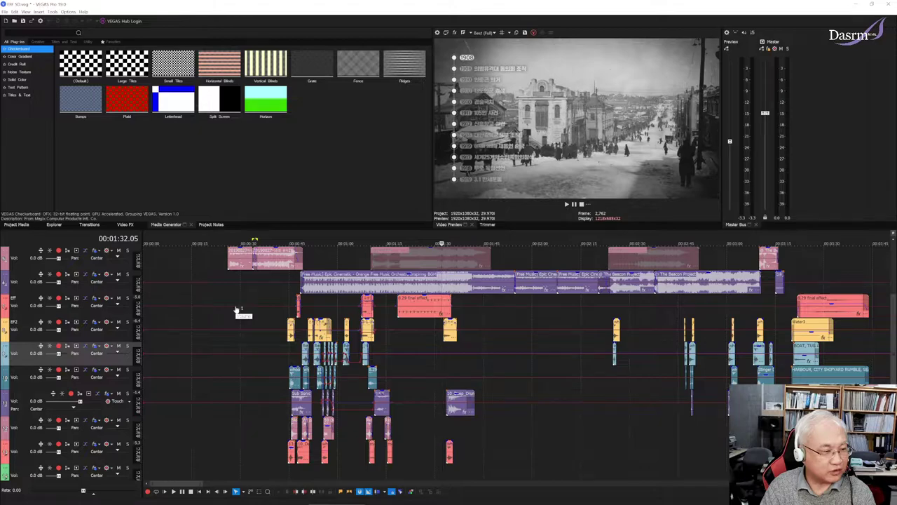
pyautogui.scroll(2, 239, 309)
pyautogui.hscroll(-2, 238, 306)
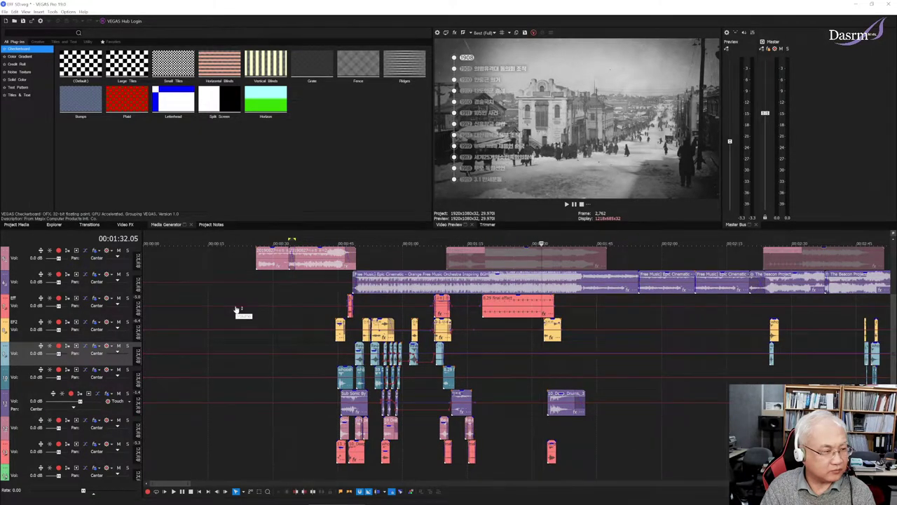
pyautogui.scroll(4, 239, 311)
pyautogui.click(232, 360)
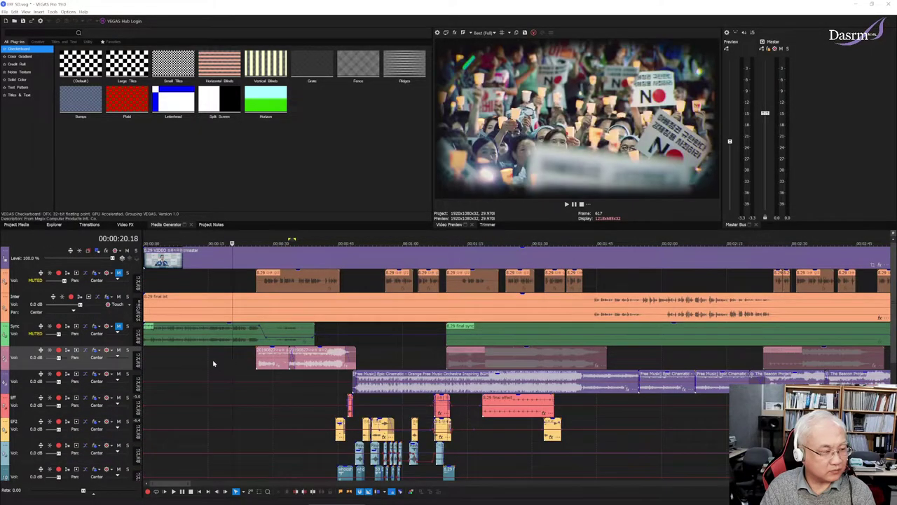
pyautogui.click(120, 329)
# Play the sync sound with the music from about 0:20, and again from about 0:25 past 0:38
pyautogui.press('space')
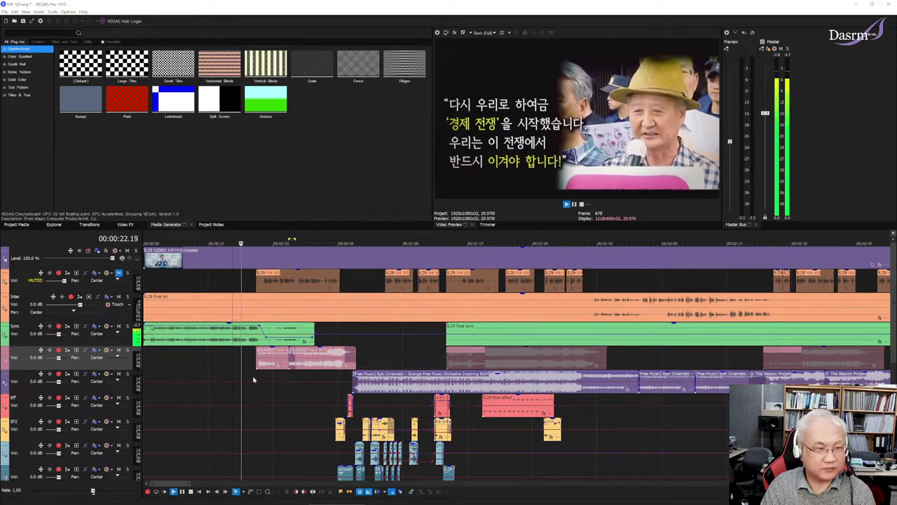
pyautogui.click(254, 379)
pyautogui.press('space')
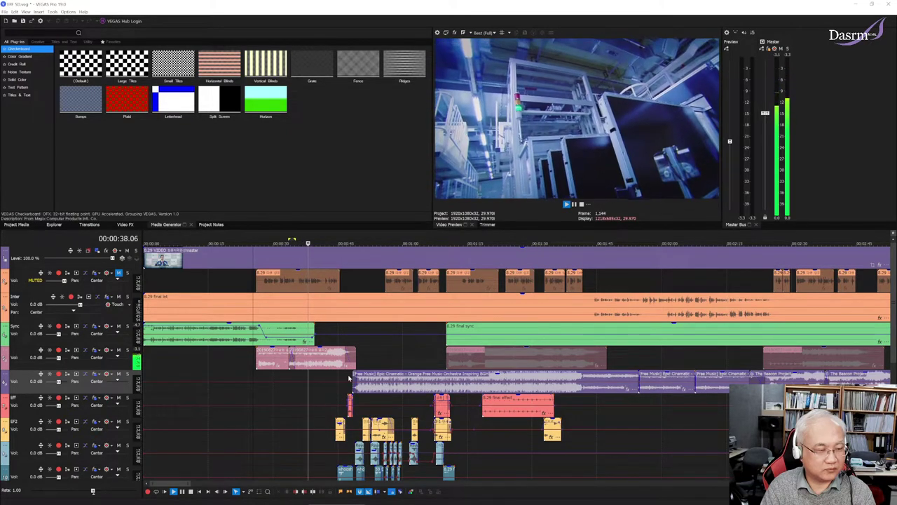
pyautogui.press('space')
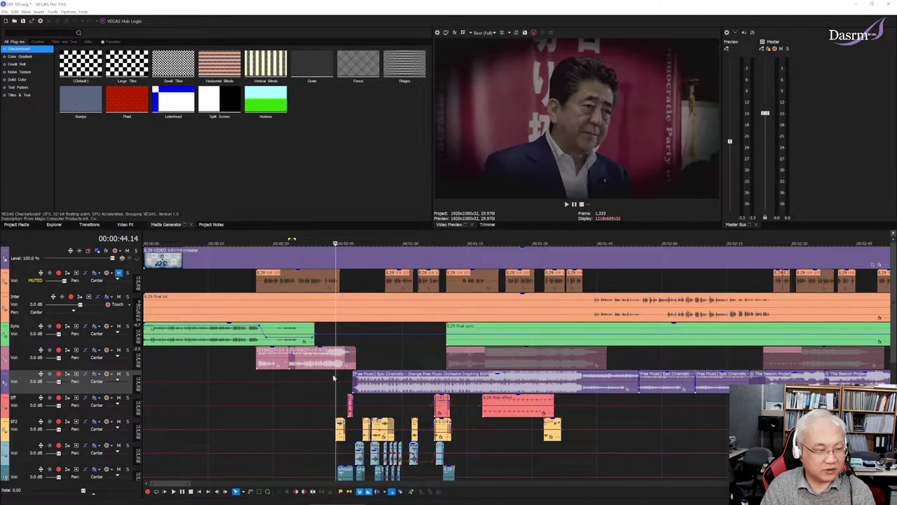
# Play the music and layered effects together from about 0:43 to 1:12, viewing the effects tracks during playback
pyautogui.press('space')
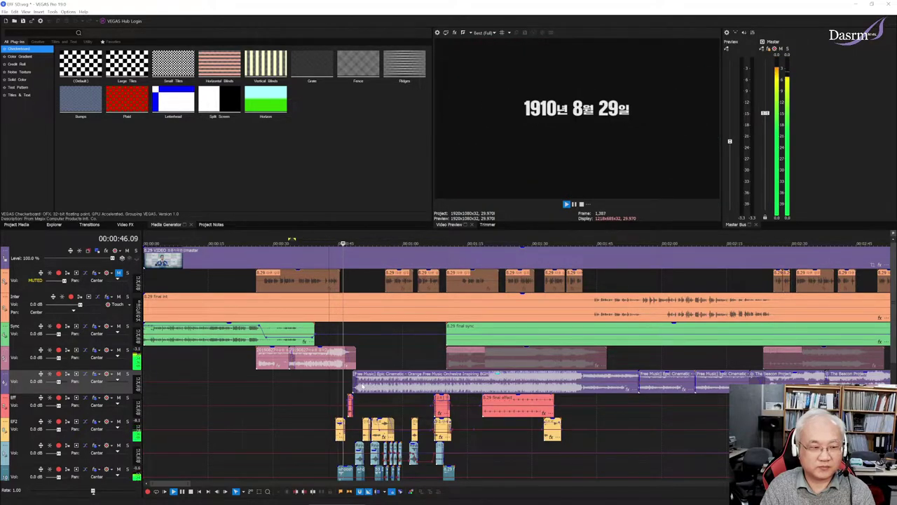
pyautogui.scroll(-3, 371, 394)
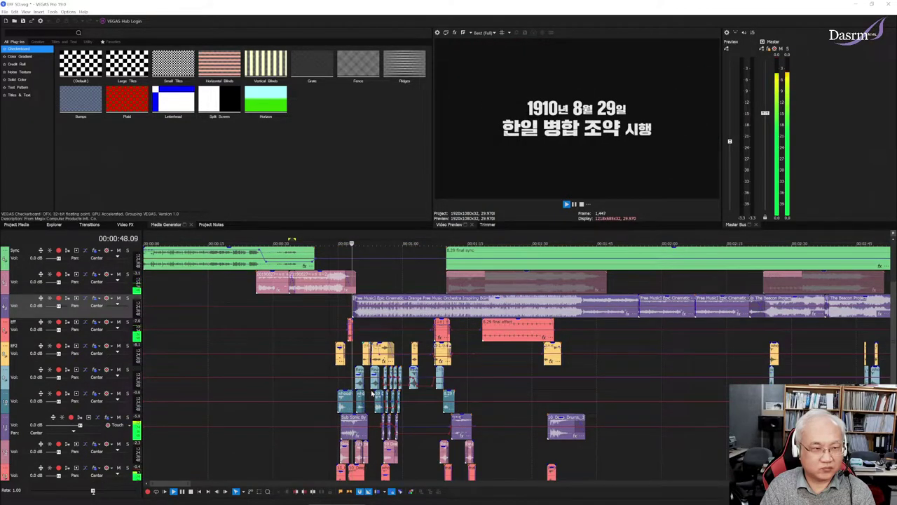
pyautogui.scroll(-1, 372, 394)
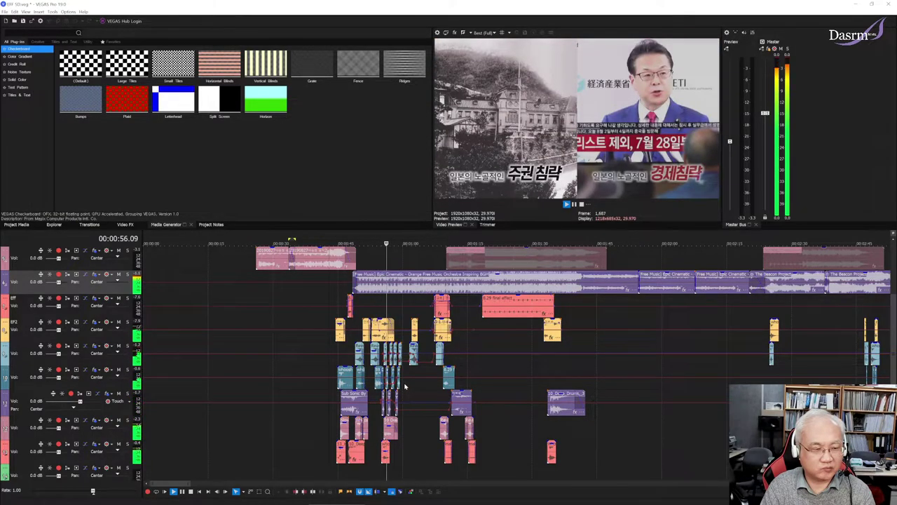
pyautogui.scroll(5, 151, 282)
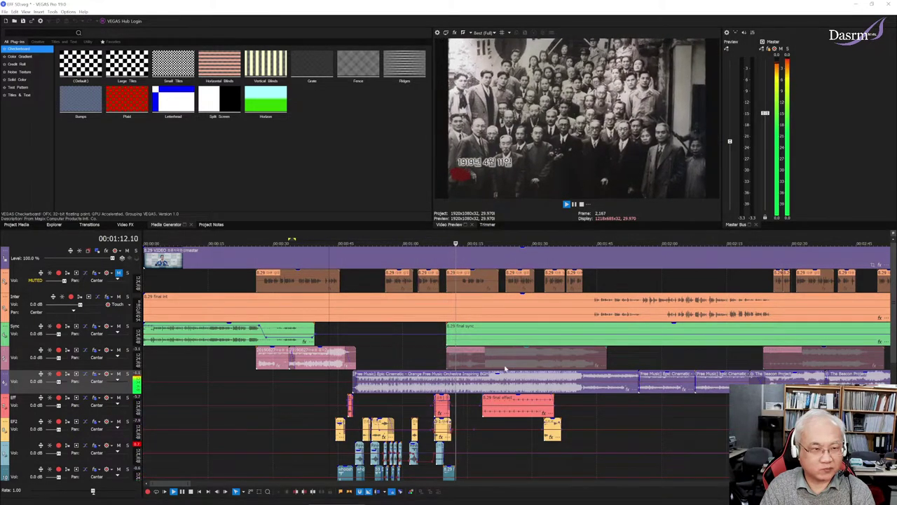
pyautogui.press('space')
# Unmute the narration track and play the full mix from about 0:56 past 1:03
pyautogui.click(468, 405)
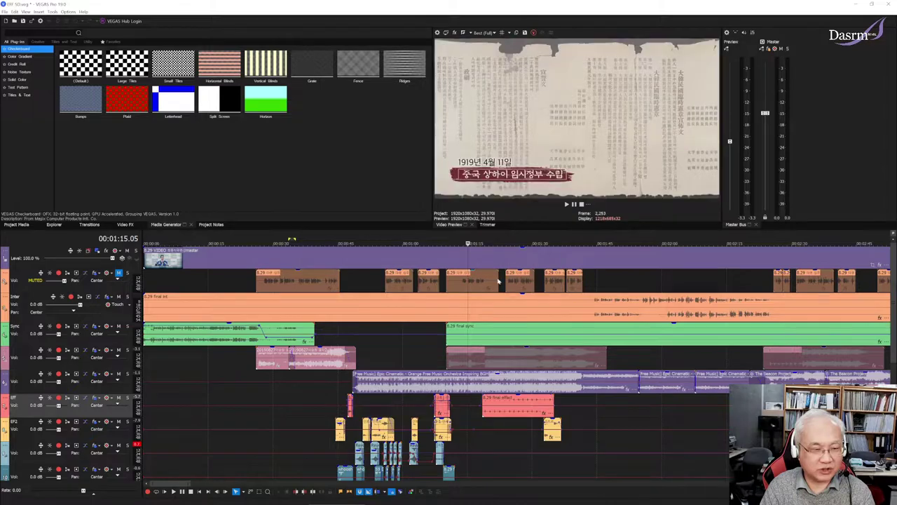
pyautogui.click(118, 274)
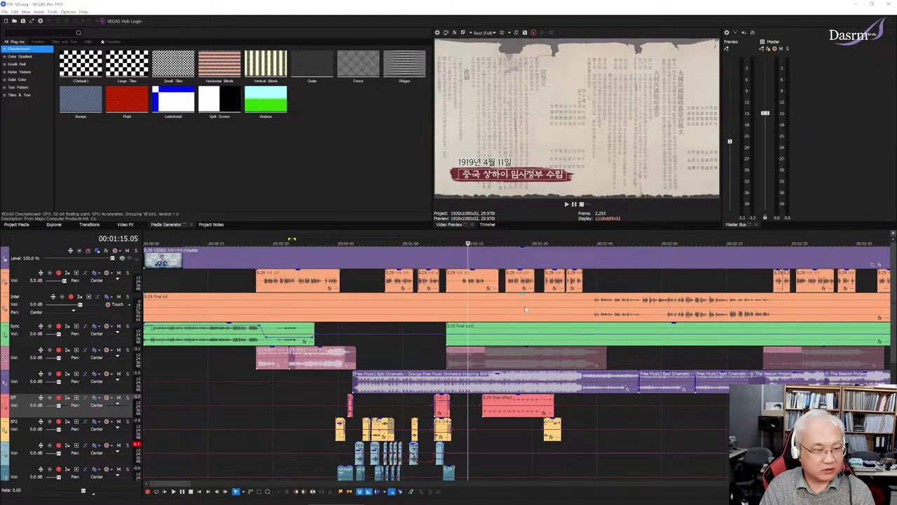
pyautogui.click(384, 289)
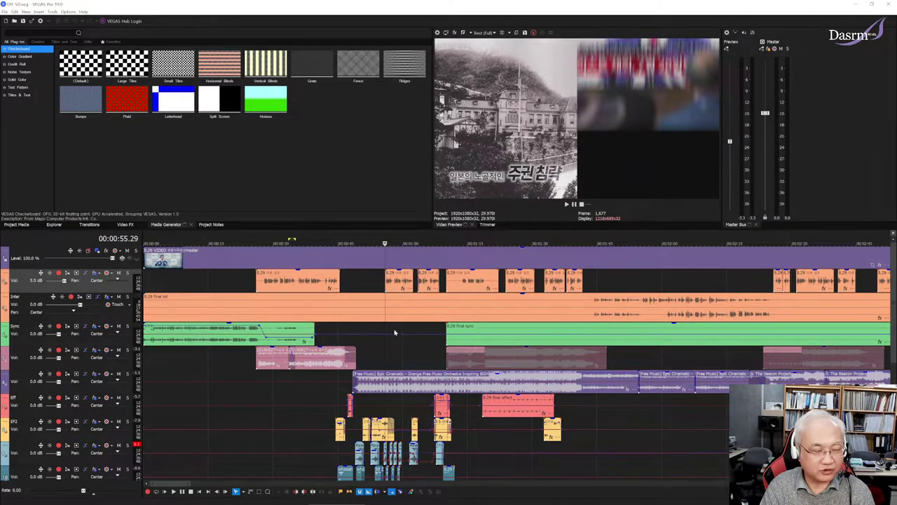
pyautogui.press('space')
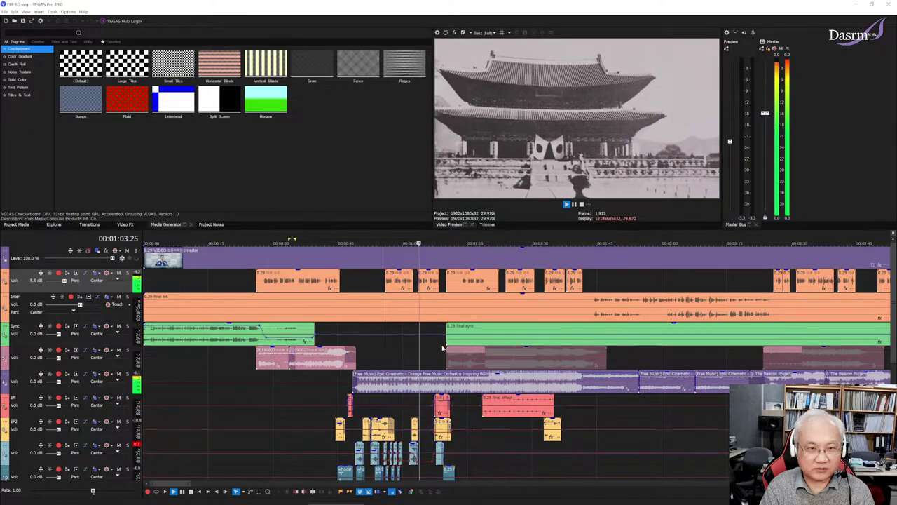
pyautogui.press('space')
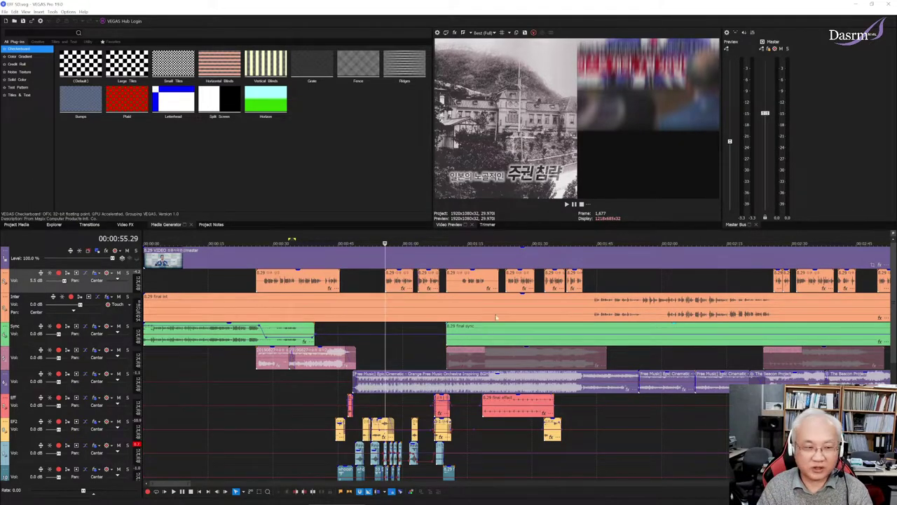
# Solo the Inter track and play the interviews from about 1:44, 1:56 and 2:23
pyautogui.click(594, 285)
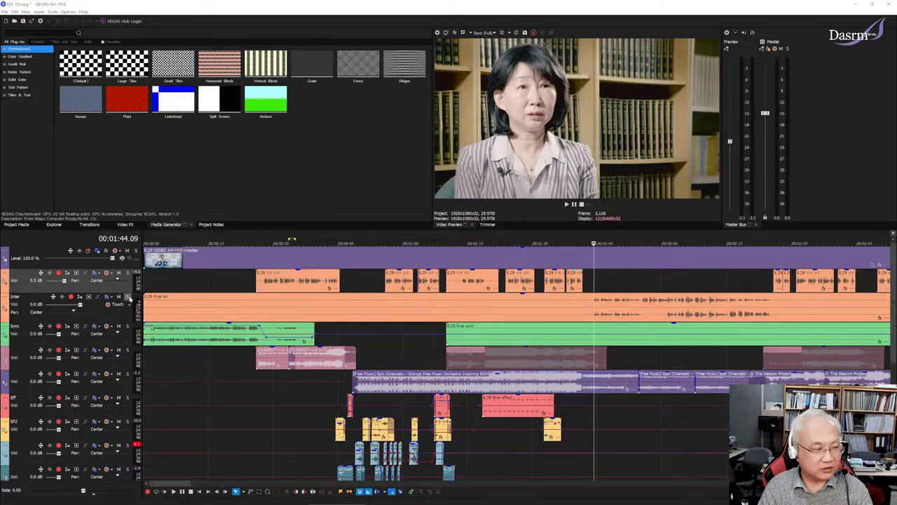
pyautogui.click(128, 298)
pyautogui.press('space')
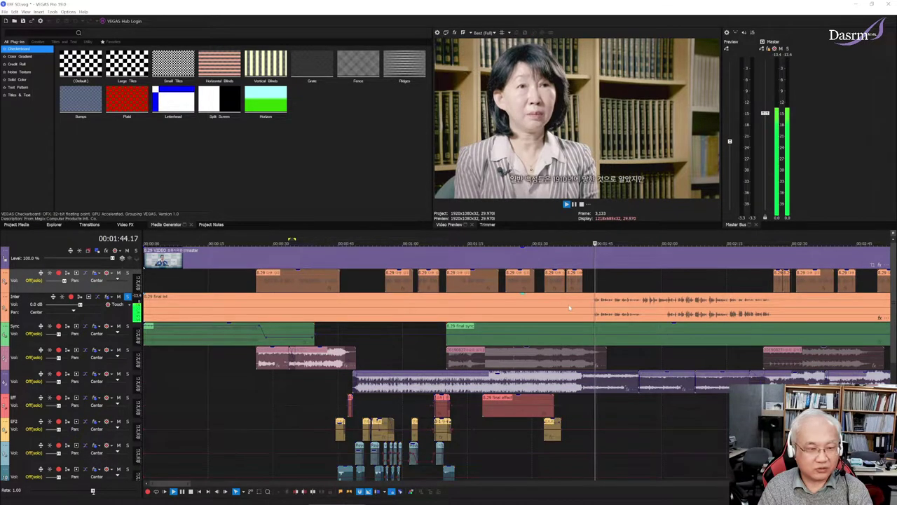
pyautogui.click(645, 286)
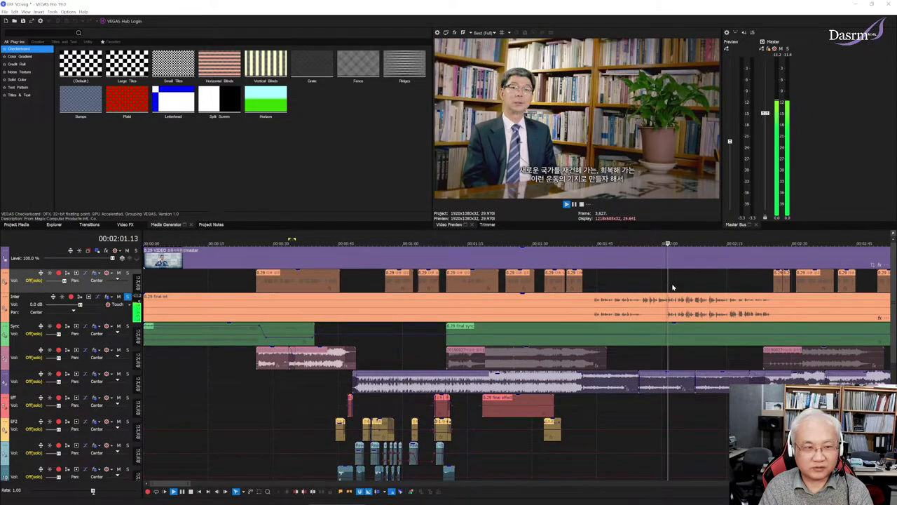
pyautogui.press('space')
pyautogui.click(761, 285)
pyautogui.press('space')
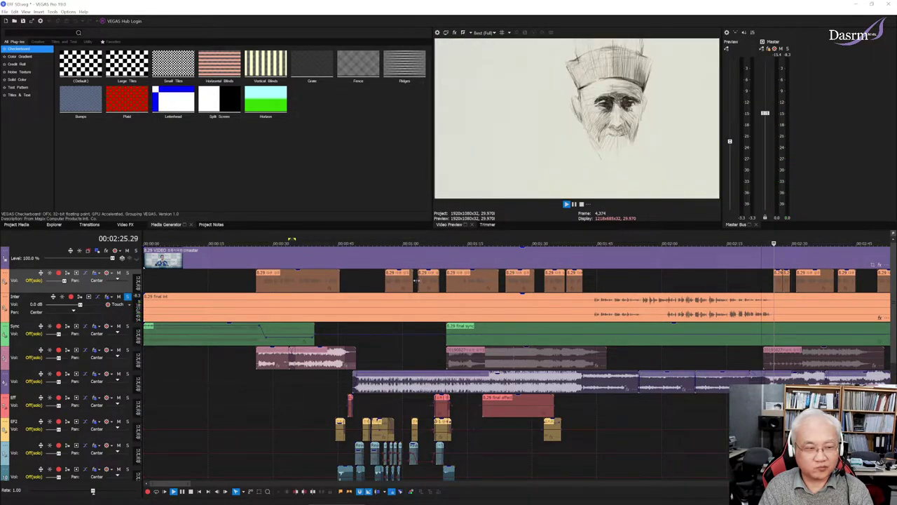
# Clear the Inter track's solo, play the full mix past 2:27, and place the playhead at about 2:07
pyautogui.click(127, 297)
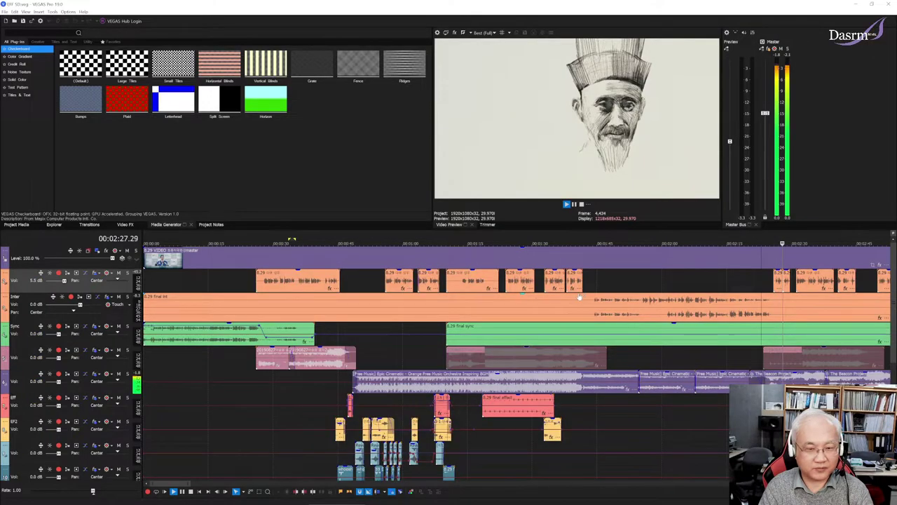
pyautogui.hscroll(5, 661, 323)
pyautogui.press('space')
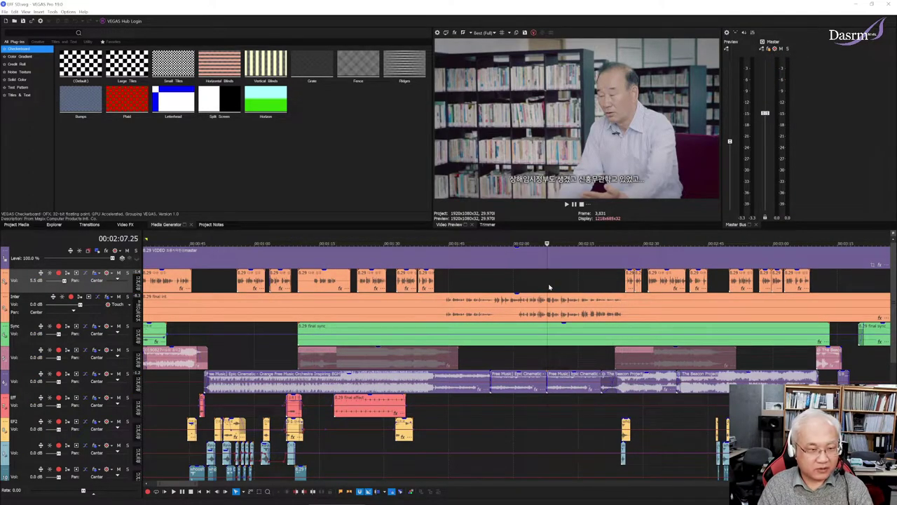
# Examine how the music, ambience and effects clips are laid out across the whole timeline
pyautogui.scroll(-5, 556, 299)
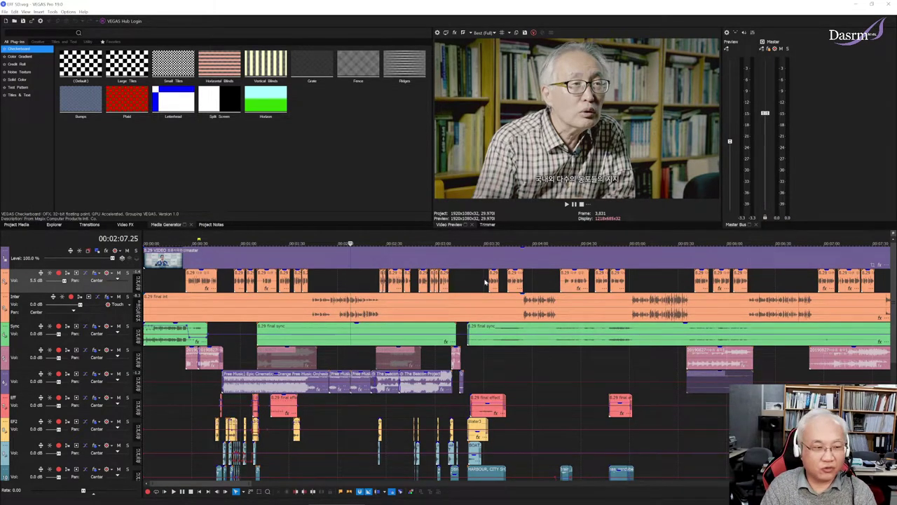
pyautogui.scroll(-5, 393, 347)
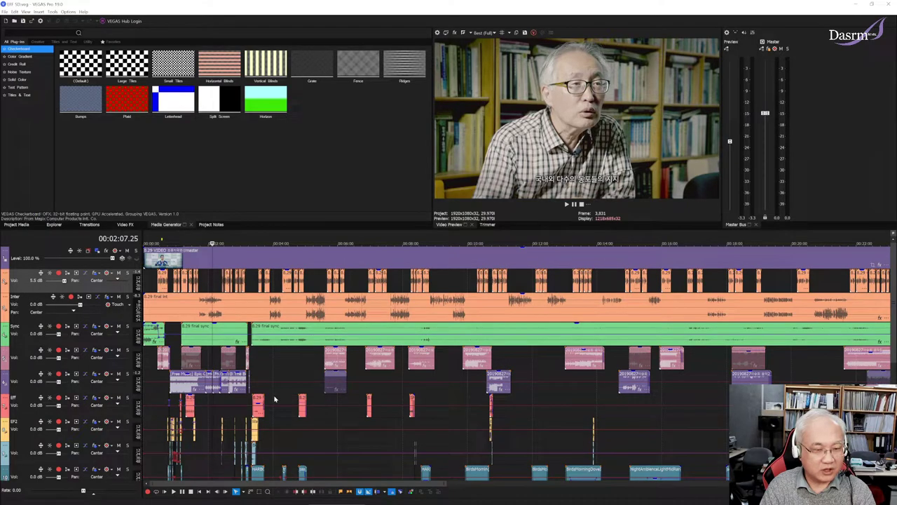
pyautogui.scroll(-4, 221, 366)
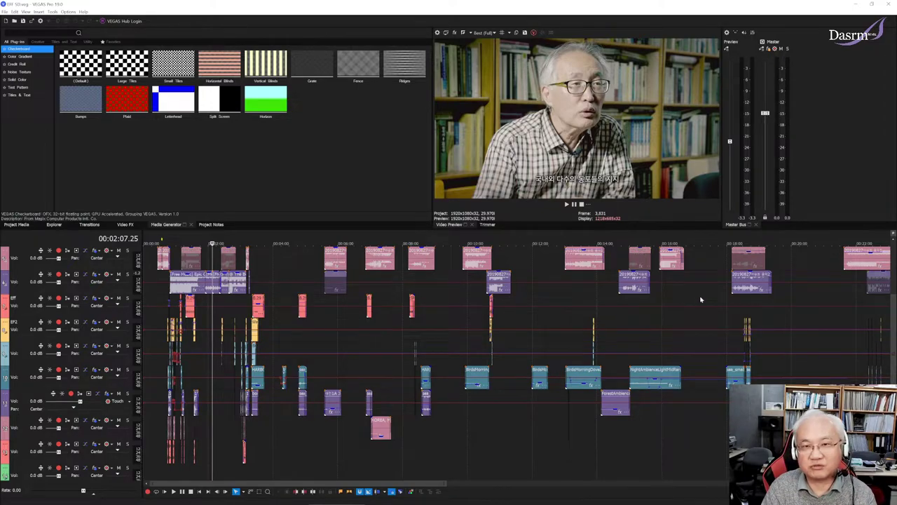
# Close VEGAS Pro and switch to the mixing project in Cubase Pro
pyautogui.click(890, 4)
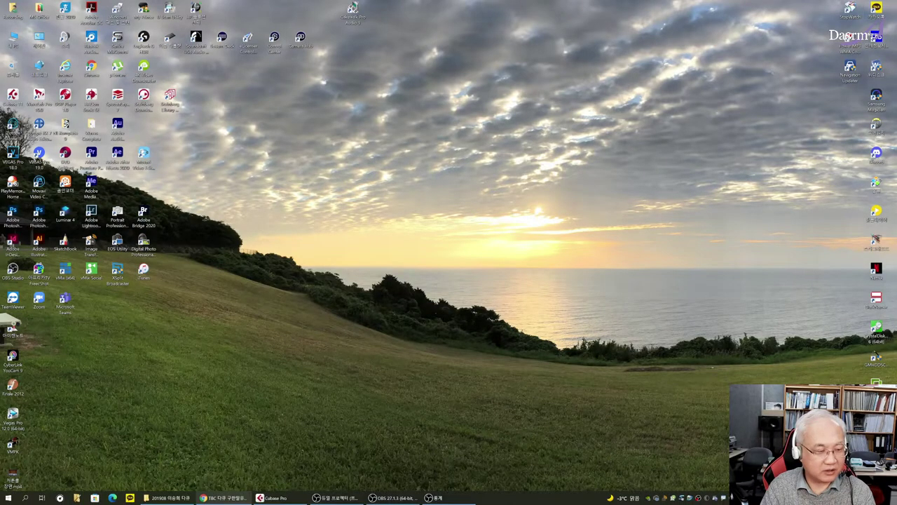
pyautogui.click(278, 499)
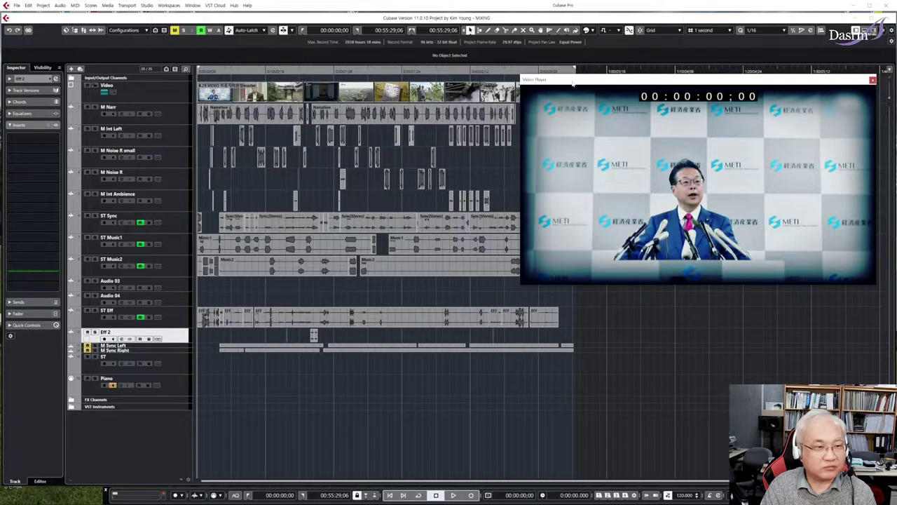
# Move the video player slightly aside and examine the clips in the opening minutes of the timeline at closer range
pyautogui.moveTo(574, 82); pyautogui.dragTo(580, 85)
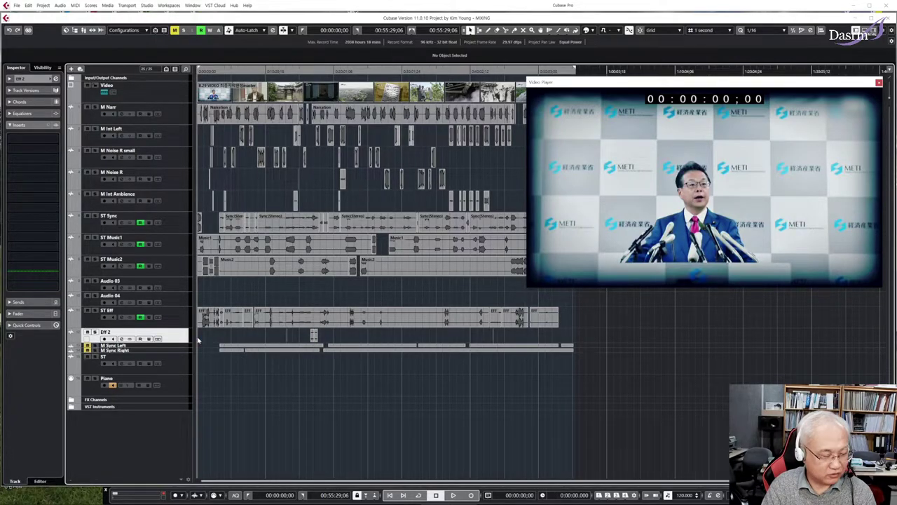
pyautogui.press('h')
pyautogui.press('h')
pyautogui.press('h')
pyautogui.press('h')
pyautogui.press('h')
pyautogui.press('h')
pyautogui.press('h')
pyautogui.press('h')
pyautogui.press('h')
pyautogui.press('h')
pyautogui.press('h')
pyautogui.press('h')
pyautogui.press('h')
pyautogui.press('h')
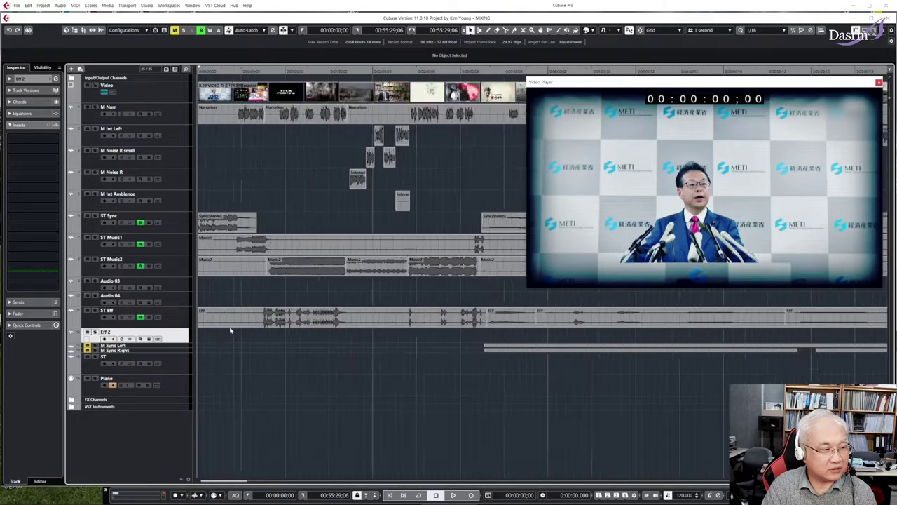
pyautogui.press('h')
pyautogui.press('h')
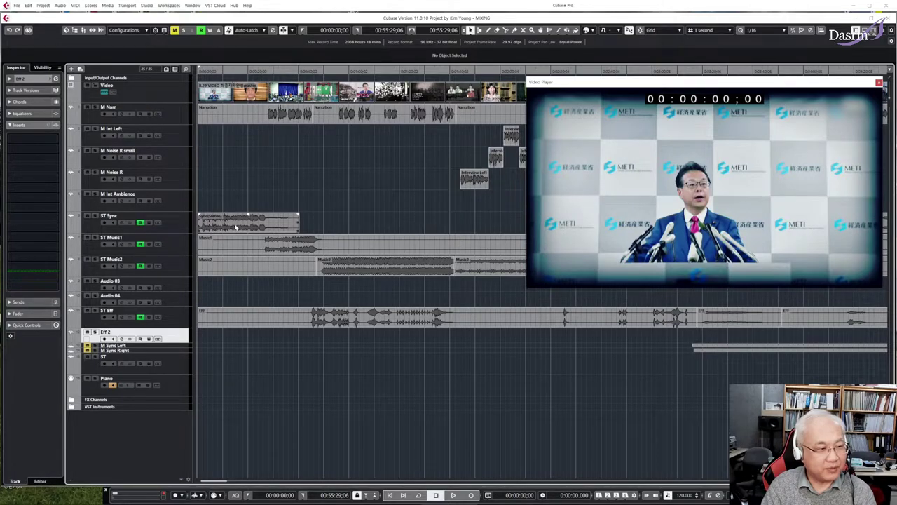
# Review the insert effects of the ST Sync, M Narr, M Int Left, M Noise R small, M Noise R and M Int Ambience tracks
pyautogui.click(172, 224)
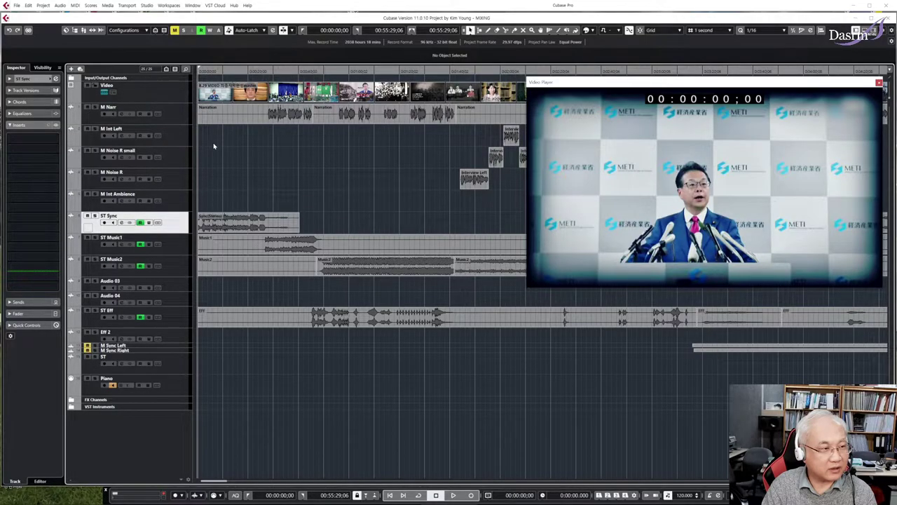
pyautogui.click(169, 117)
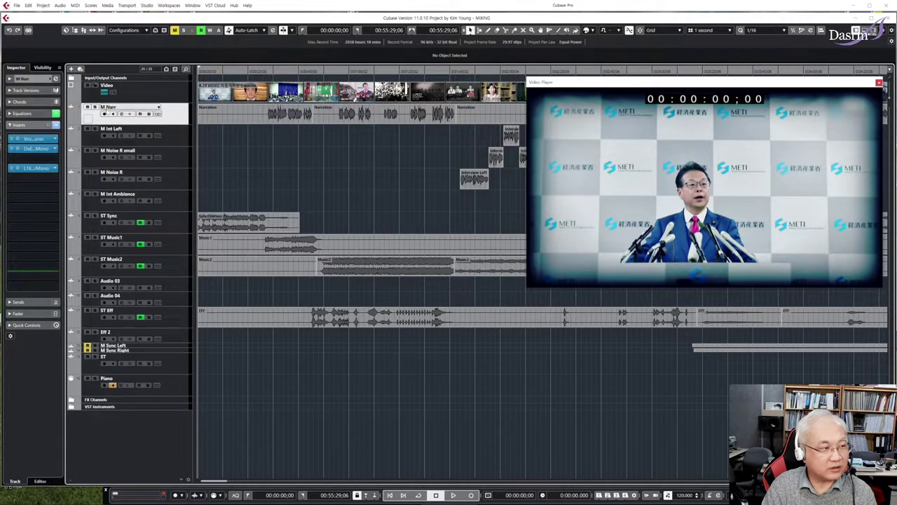
pyautogui.click(182, 139)
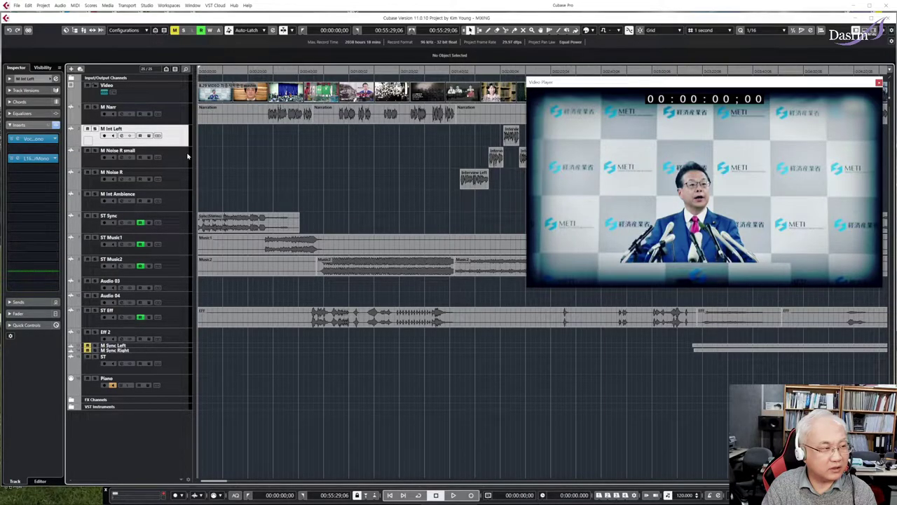
pyautogui.click(187, 160)
pyautogui.click(182, 181)
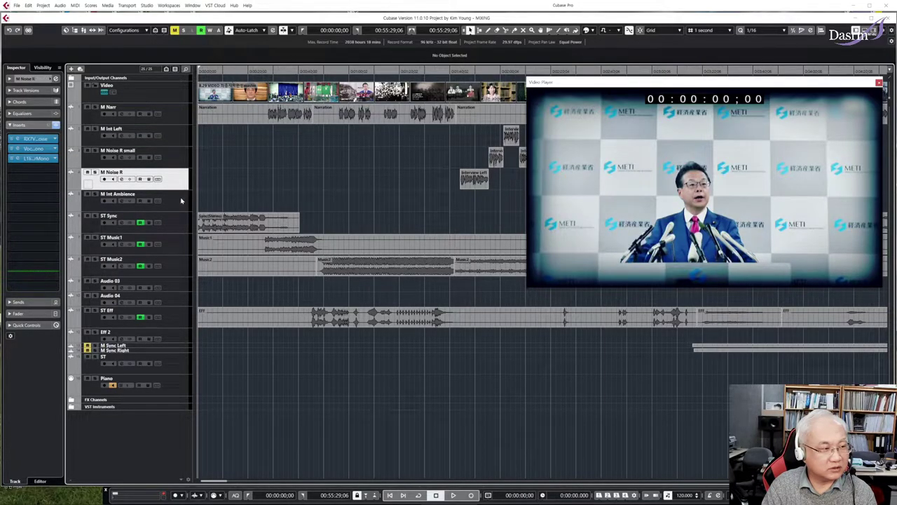
pyautogui.click(180, 139)
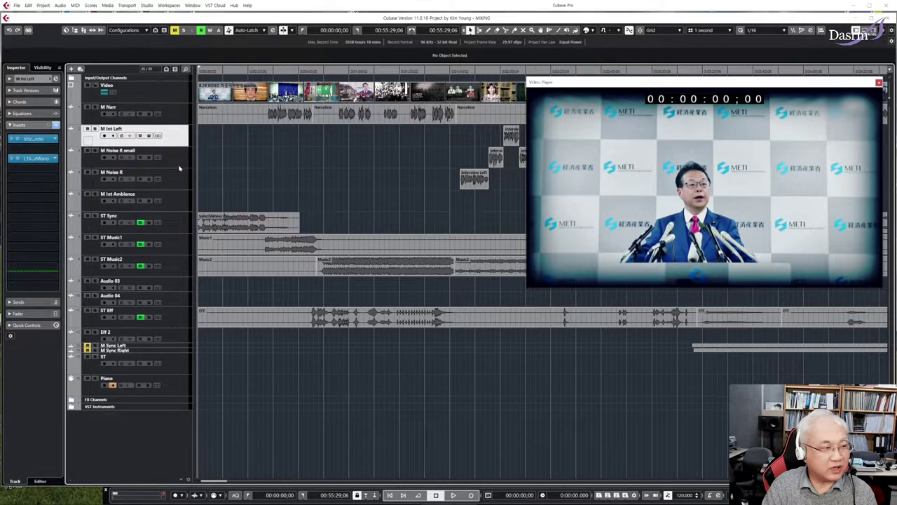
pyautogui.click(179, 158)
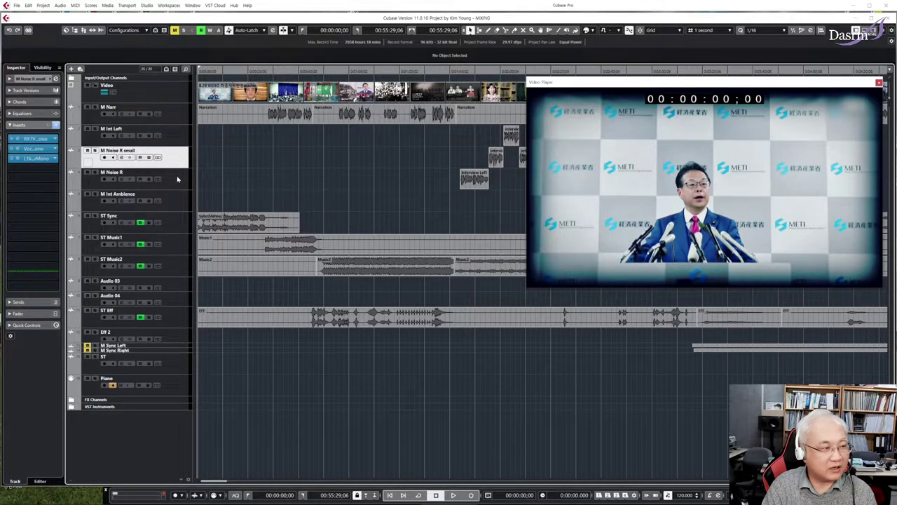
pyautogui.click(178, 180)
pyautogui.click(179, 203)
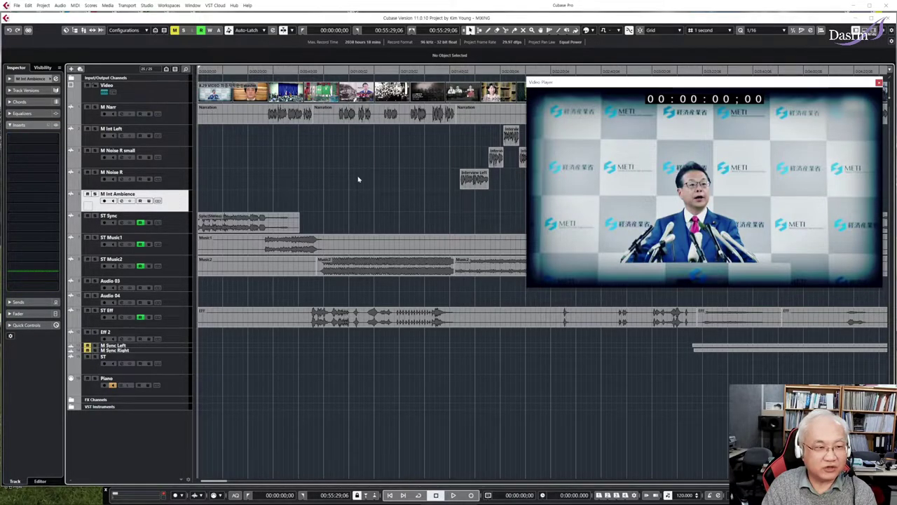
# Solo the M Noise R track, play its interview from 00:01:44:22, and return the playhead to about 1:44
pyautogui.hscroll(3, 358, 180)
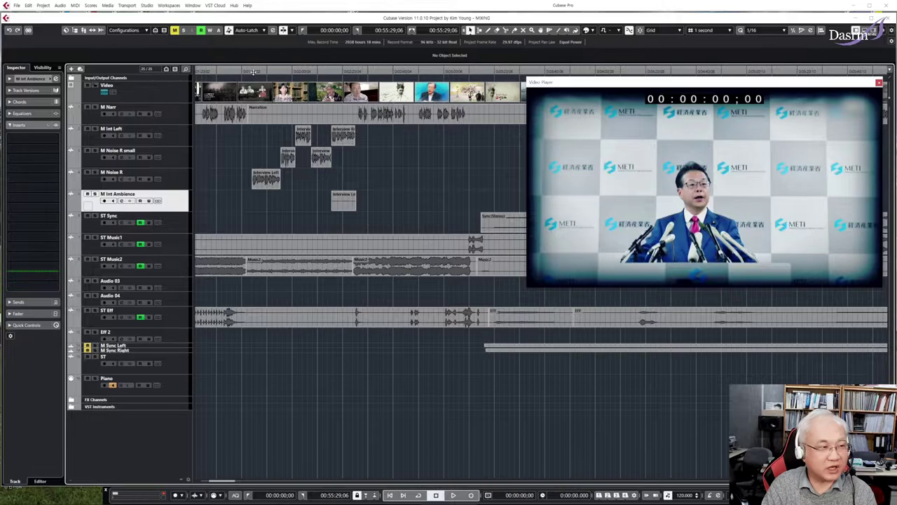
pyautogui.click(253, 72)
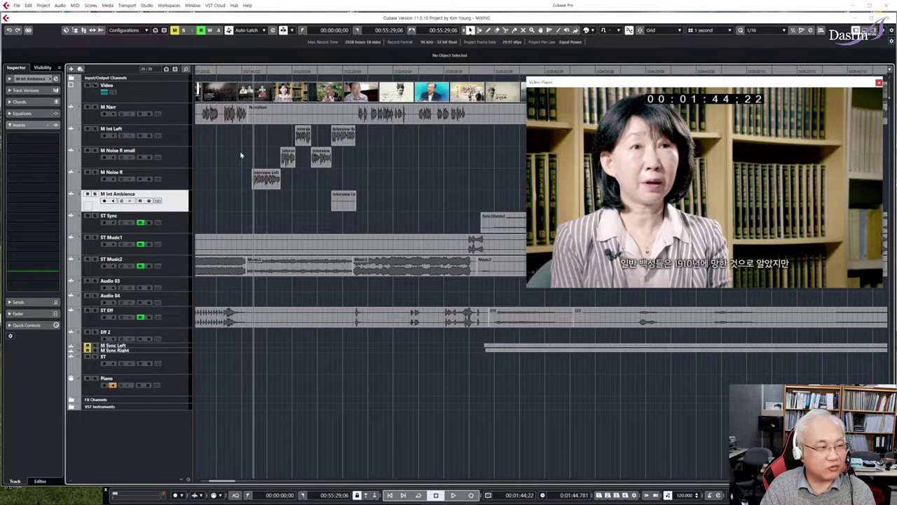
pyautogui.click(94, 171)
pyautogui.press('space')
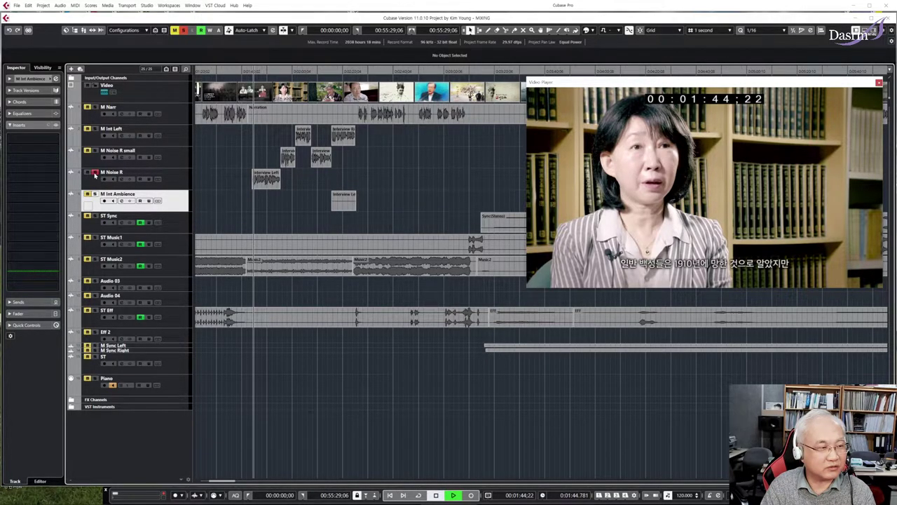
pyautogui.click(186, 182)
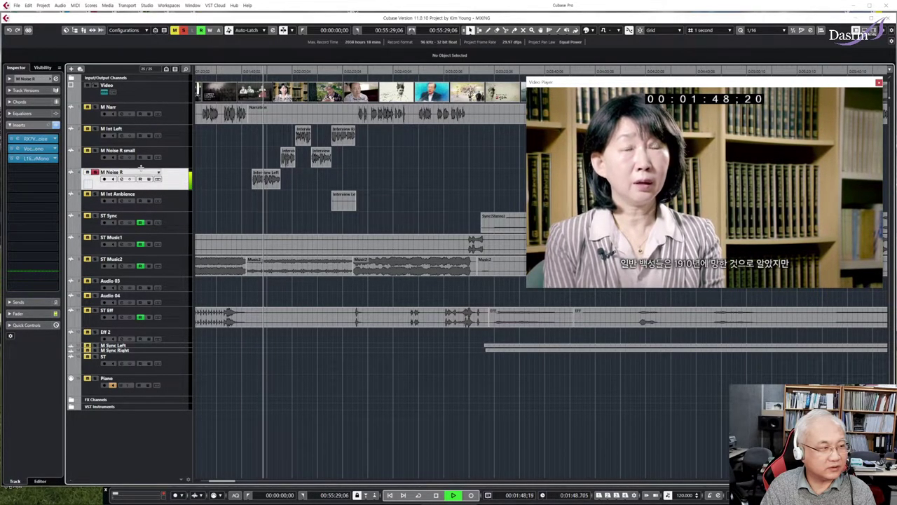
pyautogui.press('space')
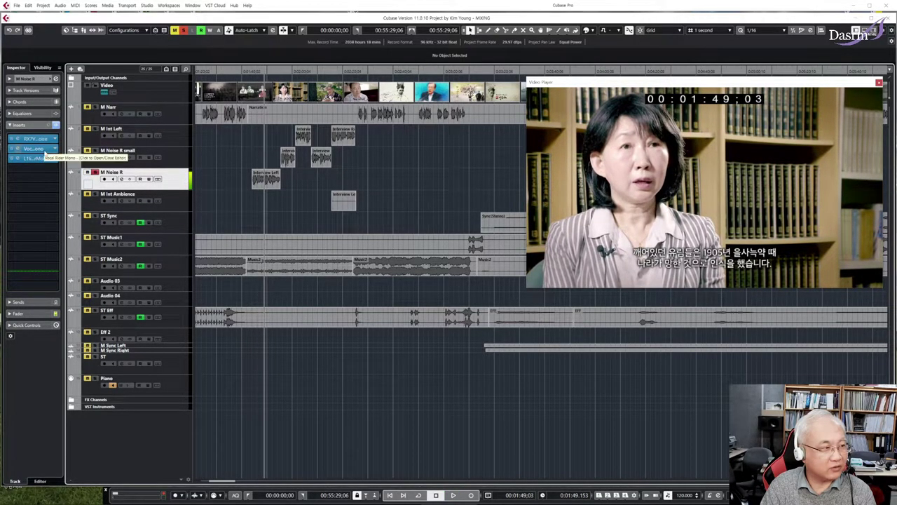
pyautogui.click(253, 71)
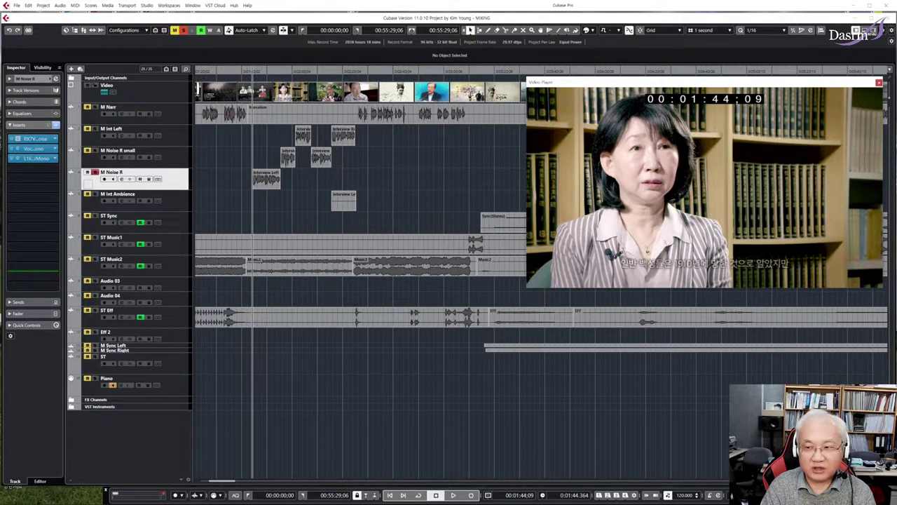
# Inspect the RX 7 Voice De-noise, Vocal Rider and L1 limiter settings on the M Noise R track, closing each plug-in window
pyautogui.click(18, 139)
pyautogui.moveTo(579, 193); pyautogui.dragTo(522, 187)
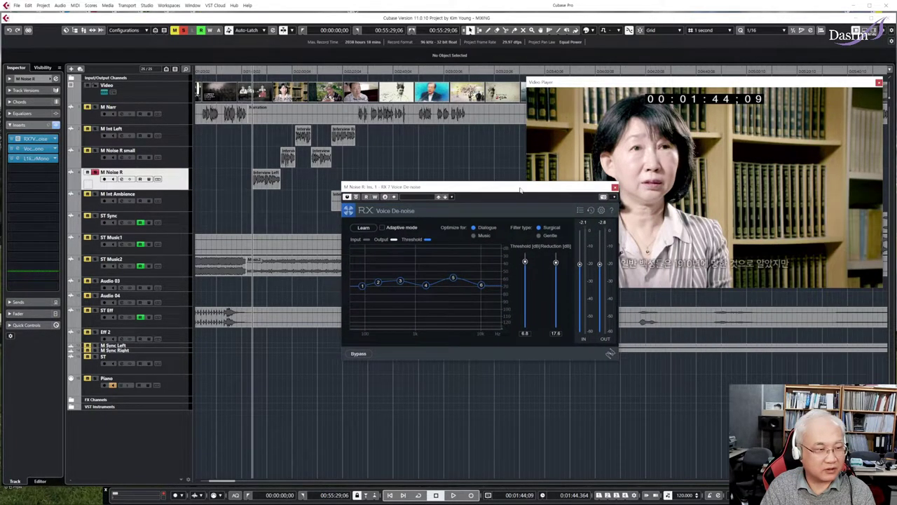
pyautogui.click(618, 186)
pyautogui.click(21, 149)
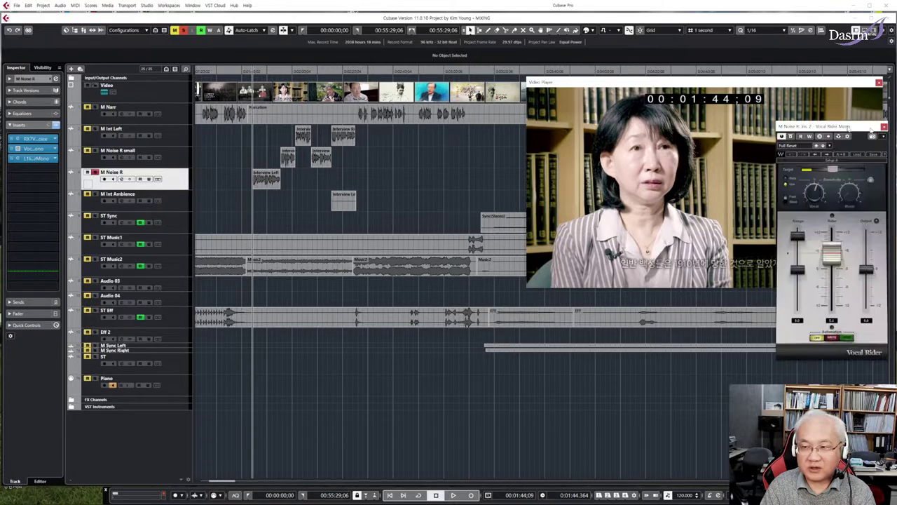
pyautogui.moveTo(873, 124); pyautogui.dragTo(493, 115)
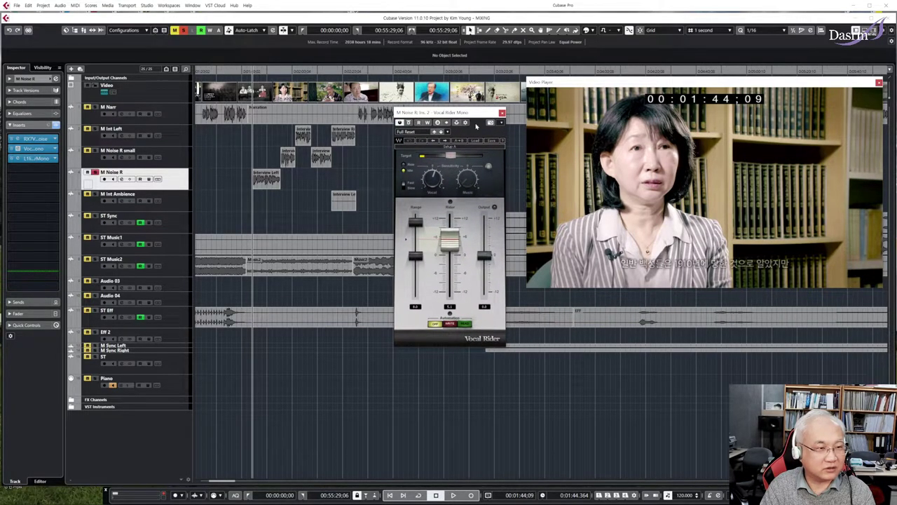
pyautogui.click(502, 113)
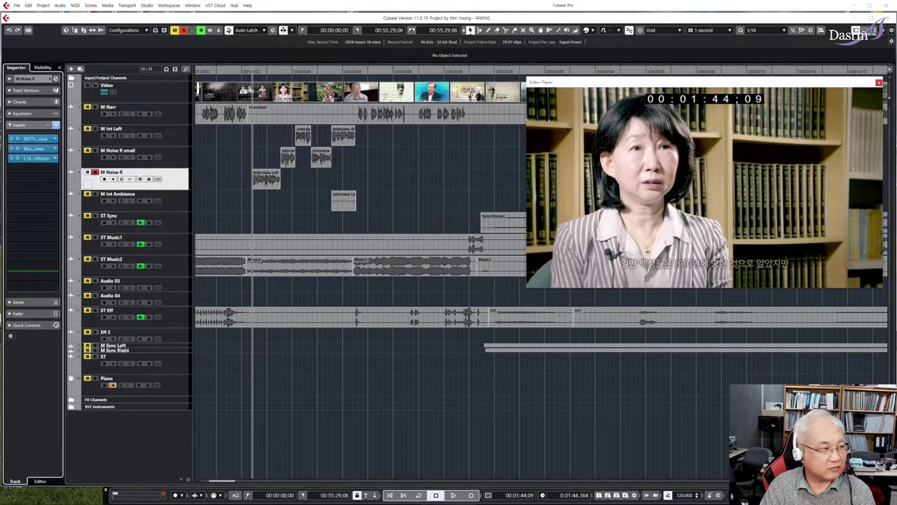
pyautogui.click(21, 158)
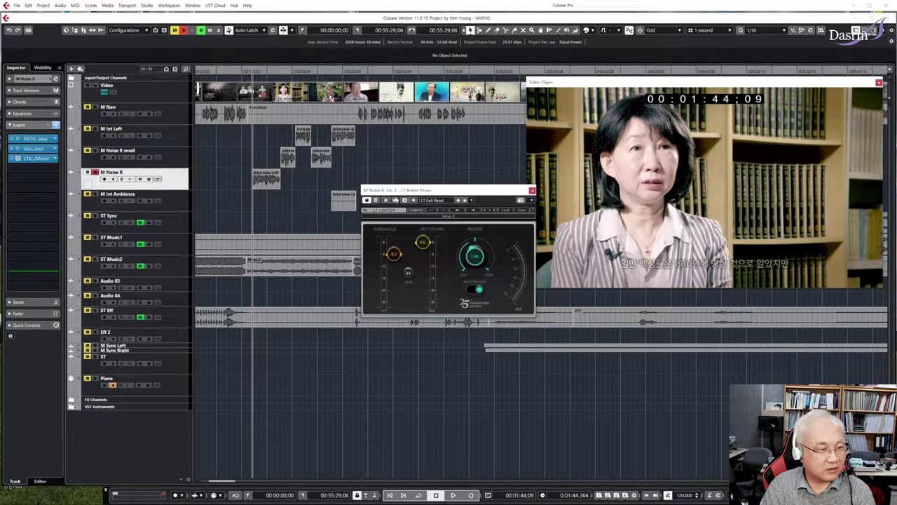
pyautogui.moveTo(455, 191); pyautogui.dragTo(395, 179)
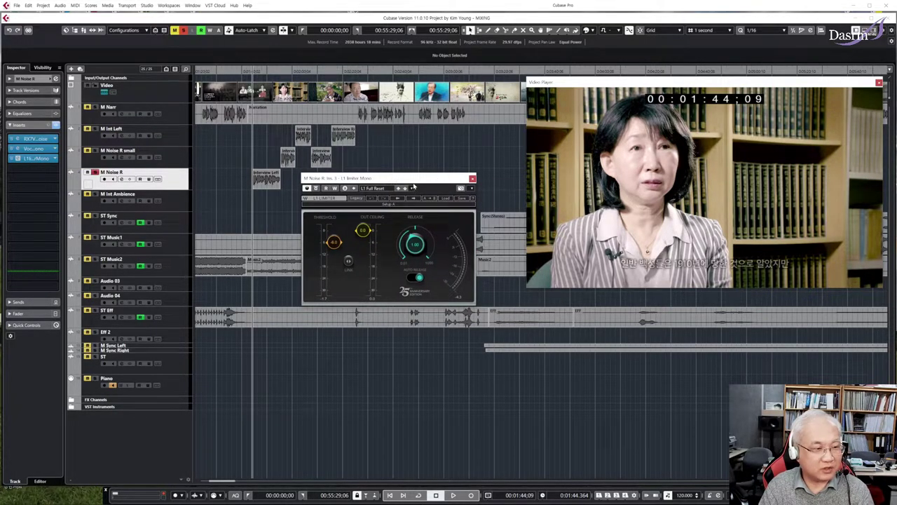
pyautogui.click(472, 179)
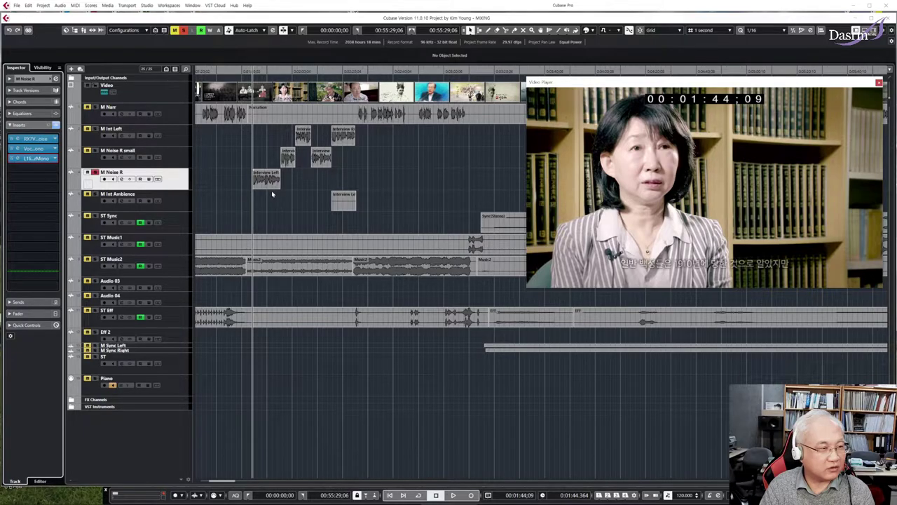
# Compare the interview's playback with RX 7 Voice De-noise bypassed and active, and clear the M Noise R track's solo
pyautogui.press('space')
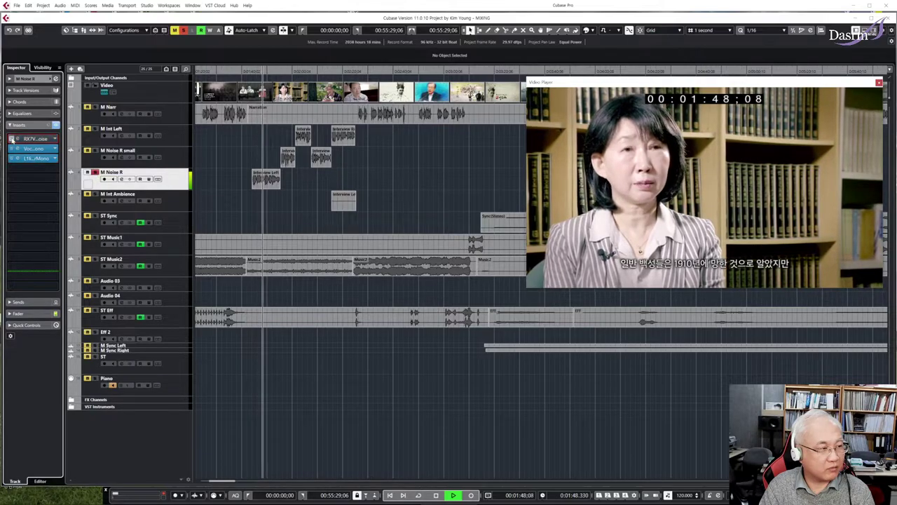
pyautogui.press('space')
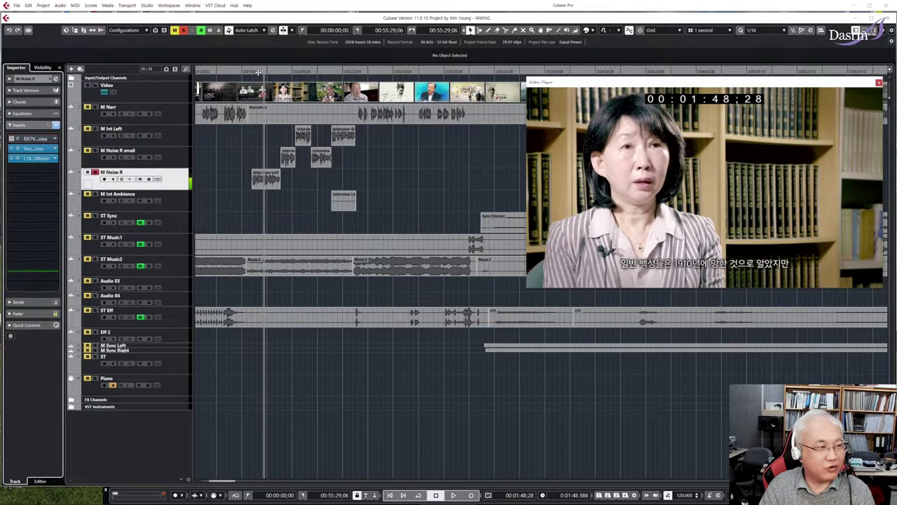
pyautogui.press('space')
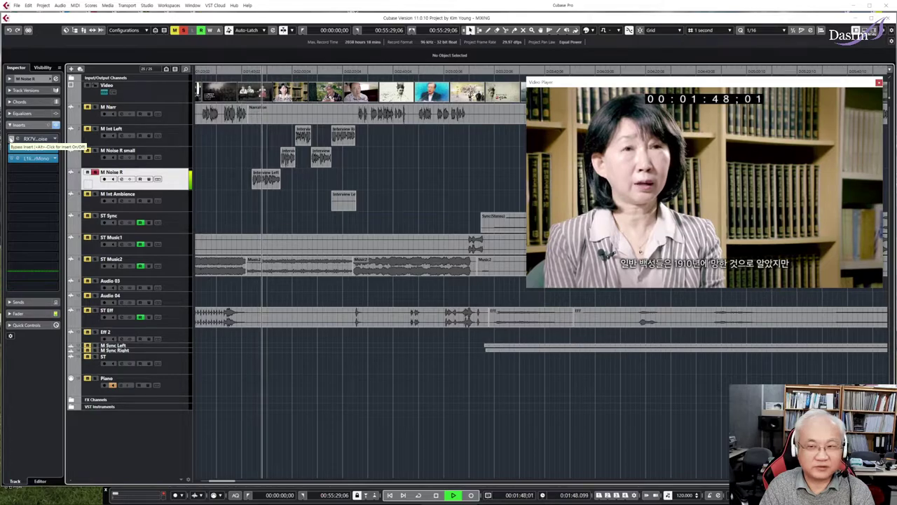
pyautogui.click(11, 140)
pyautogui.press('space')
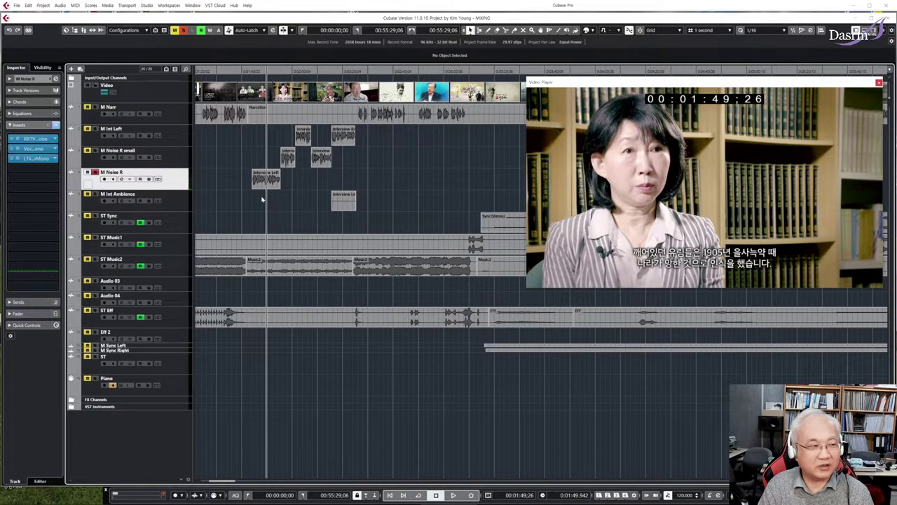
pyautogui.click(95, 171)
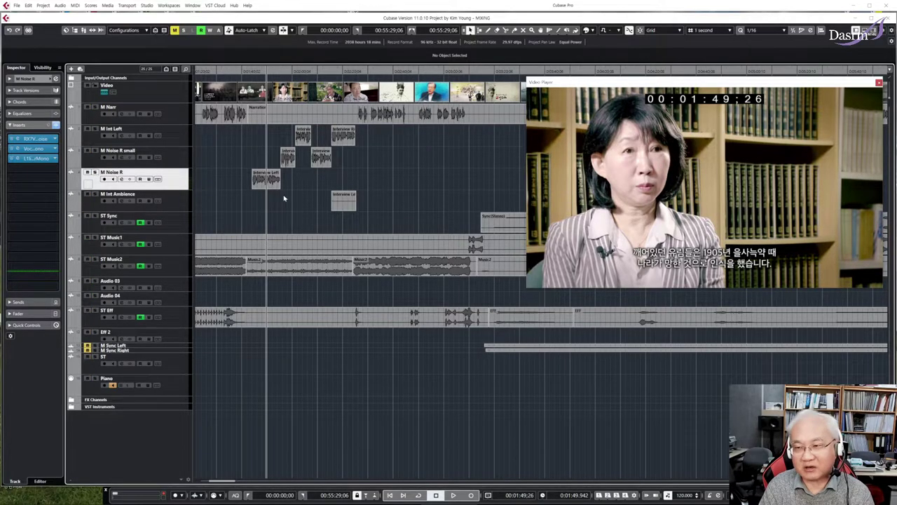
# Play the full mix of the interview section from 00:02:15:12 to about 2:25
pyautogui.click(249, 72)
pyautogui.press('h')
pyautogui.press('h')
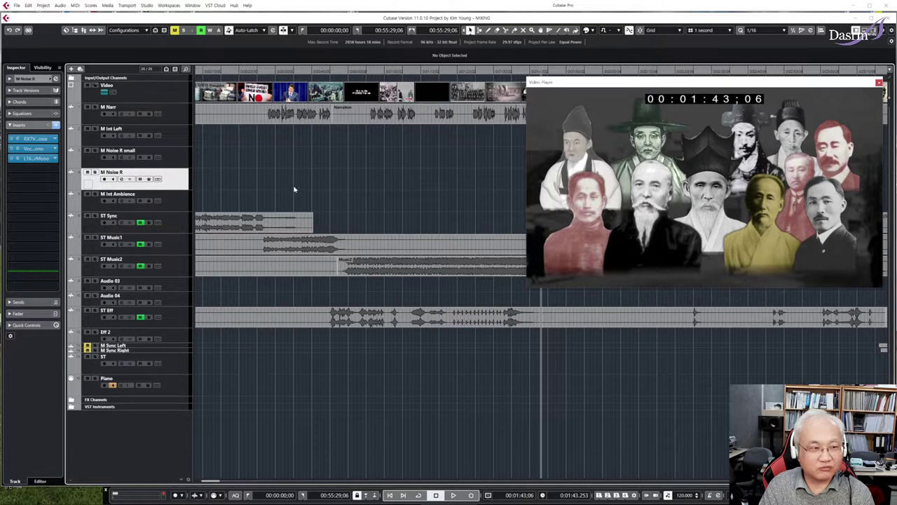
pyautogui.press('h')
pyautogui.press('h')
pyautogui.press('h')
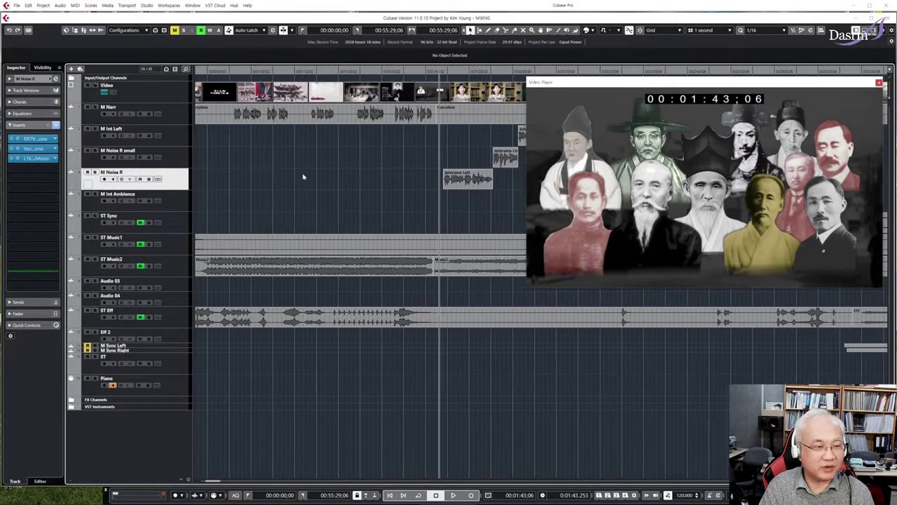
pyautogui.hscroll(3, 303, 176)
pyautogui.click(371, 71)
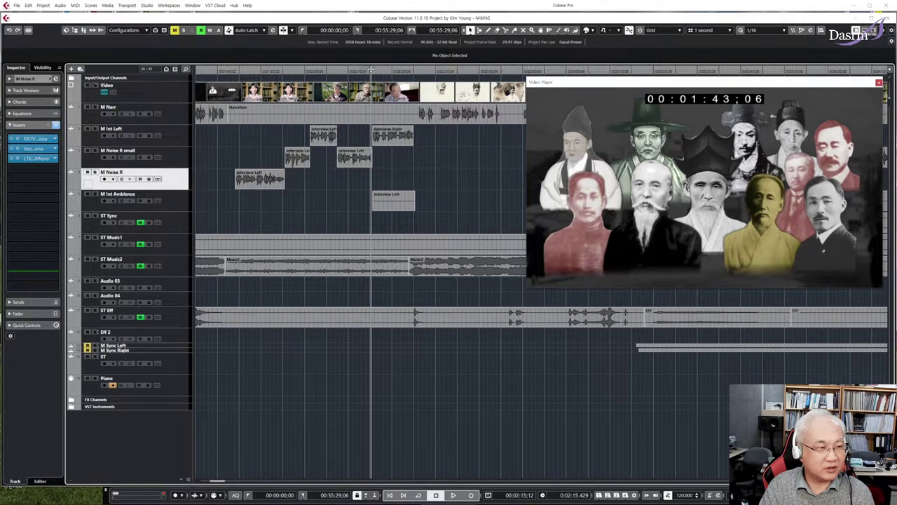
pyautogui.press('space')
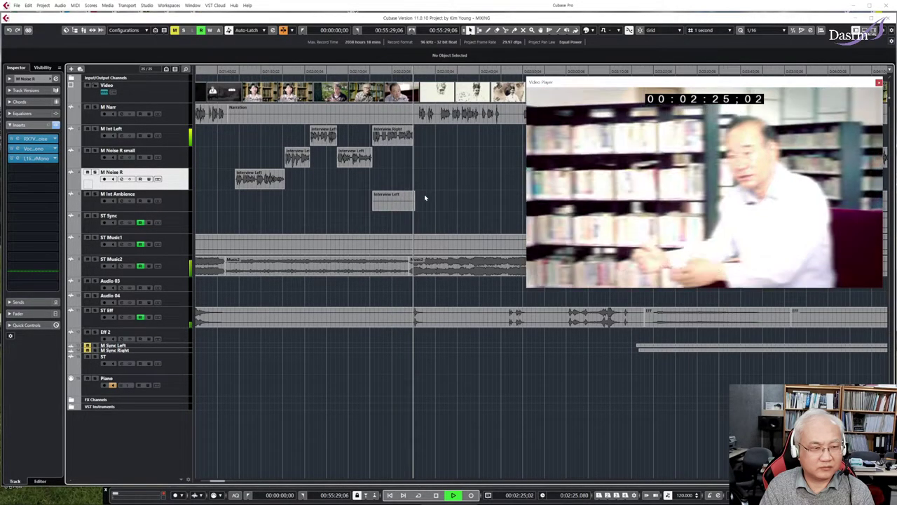
pyautogui.press('space')
# Place the playhead at 00:00:26:00 and view the insert effects of the ST Music1 and ST Music2 tracks
pyautogui.hscroll(-10, 396, 242)
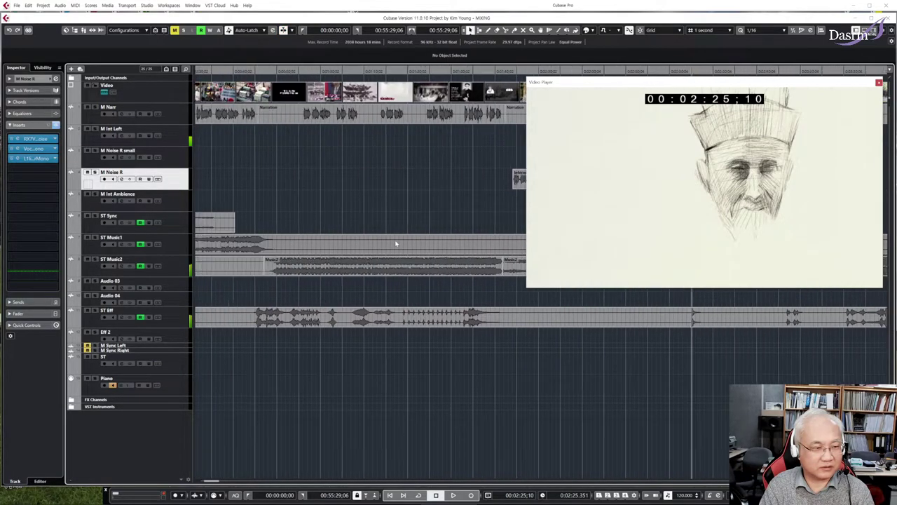
pyautogui.click(311, 72)
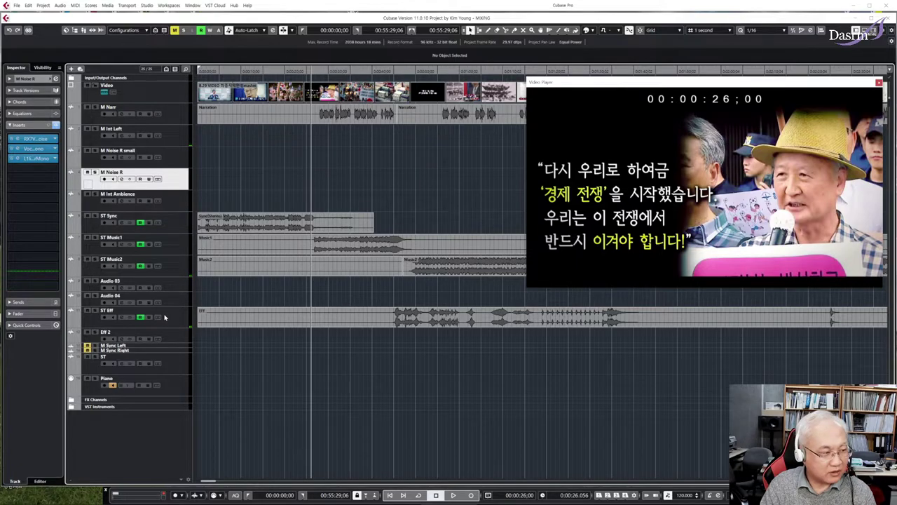
pyautogui.click(174, 250)
pyautogui.click(173, 269)
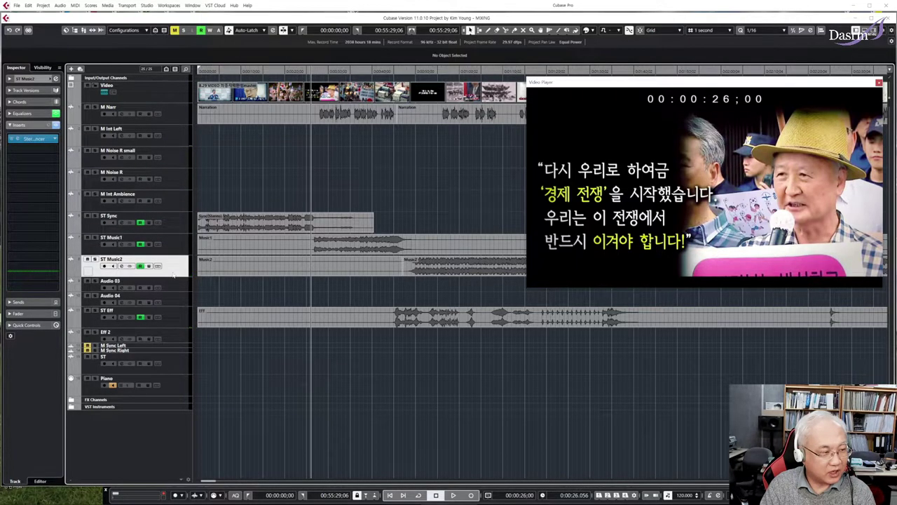
# View the ST Eff track's inserts and play the mix briefly from 00:00:26:00
pyautogui.click(175, 319)
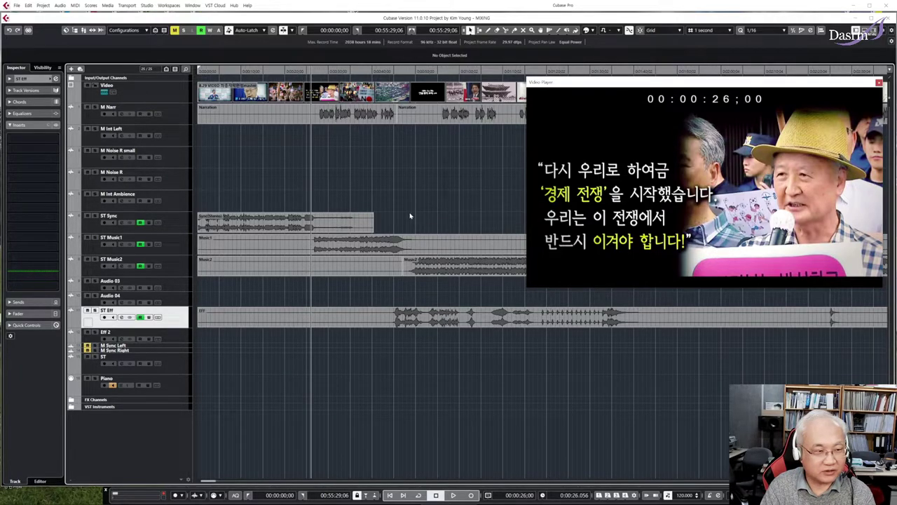
pyautogui.press('space')
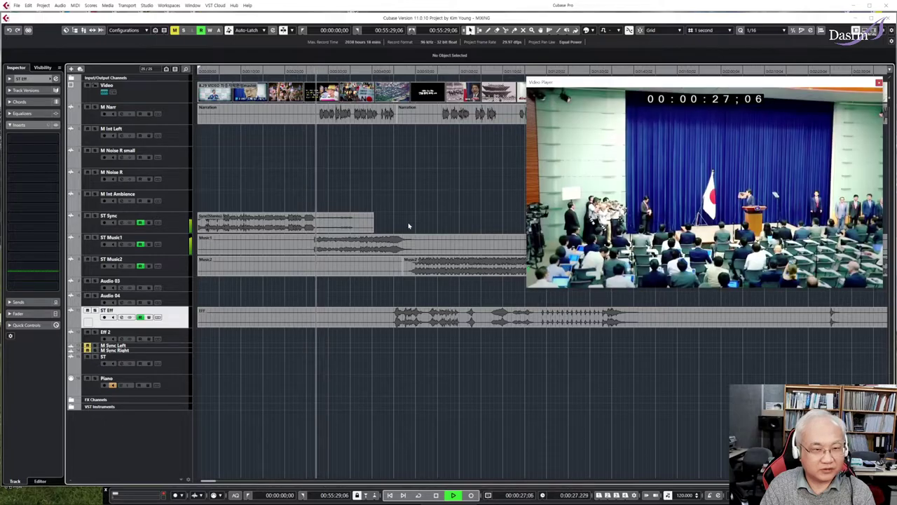
pyautogui.press('space')
# Check the insert effects of the ST Music1, ST Sync, ST Music2 and ST Eff tracks one by one
pyautogui.click(172, 247)
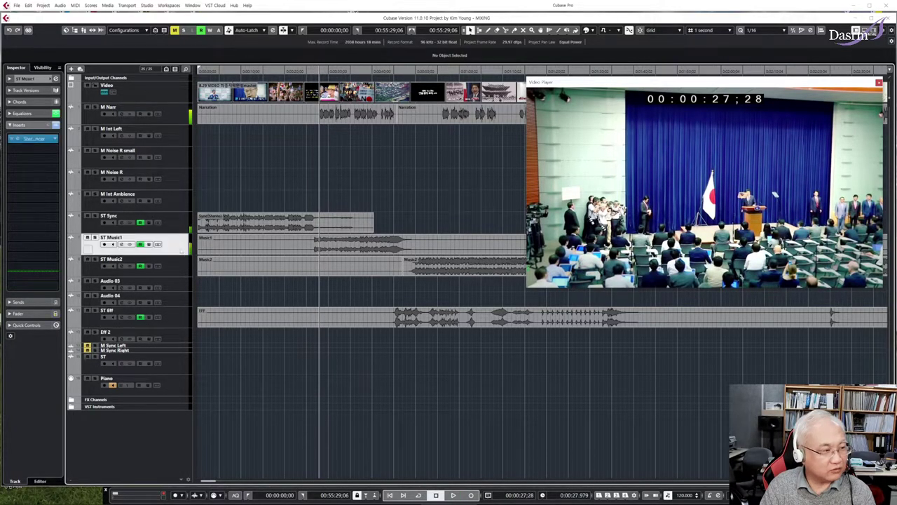
pyautogui.press('Up')
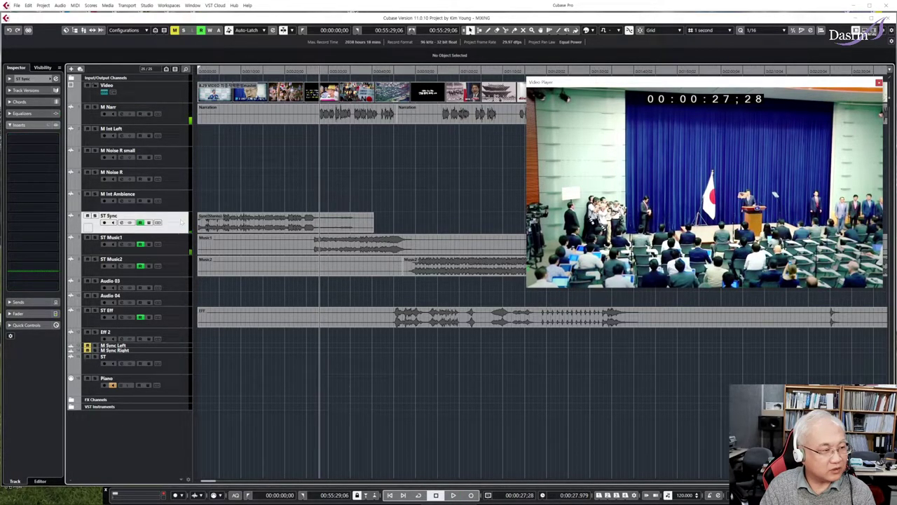
pyautogui.press('Down')
pyautogui.press('Down')
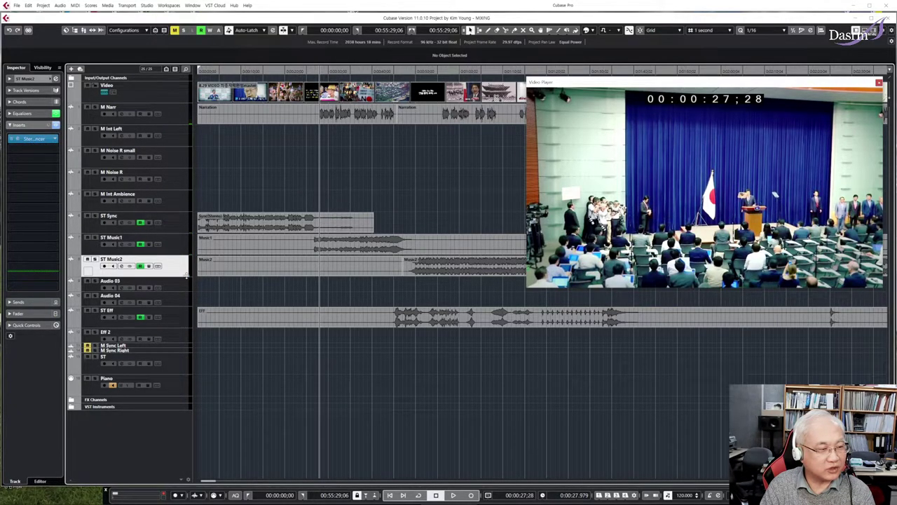
pyautogui.click(176, 320)
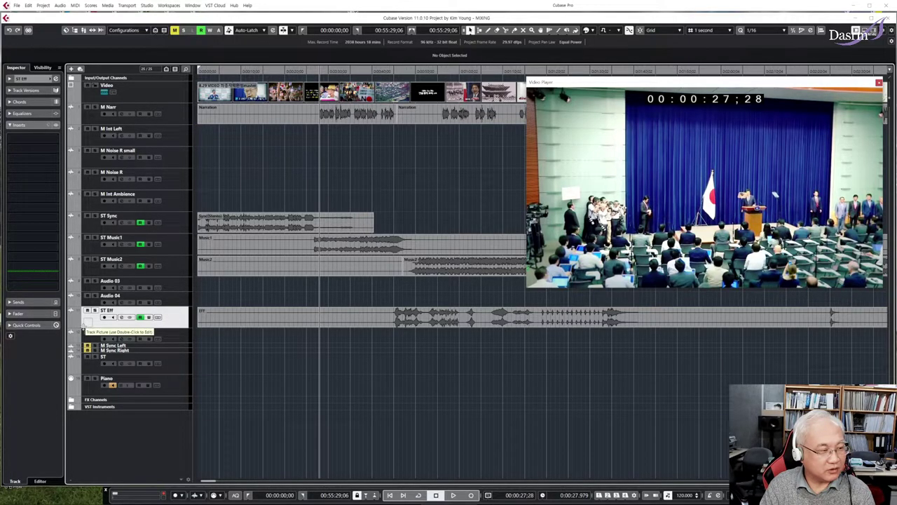
# Show the volume automation of ST Music1, ST Music2 and ST Eff, and follow ST Music1's fader during playback from 00:00:28:12
pyautogui.click(70, 325)
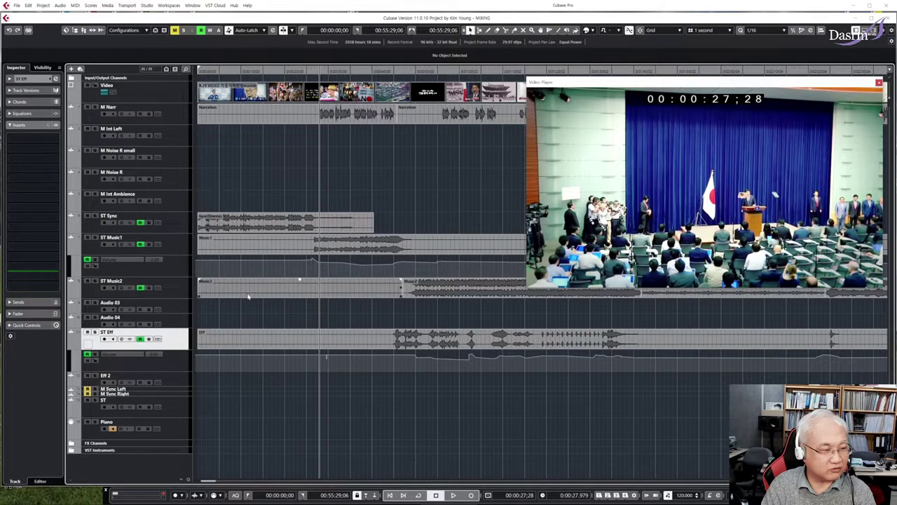
pyautogui.click(69, 297)
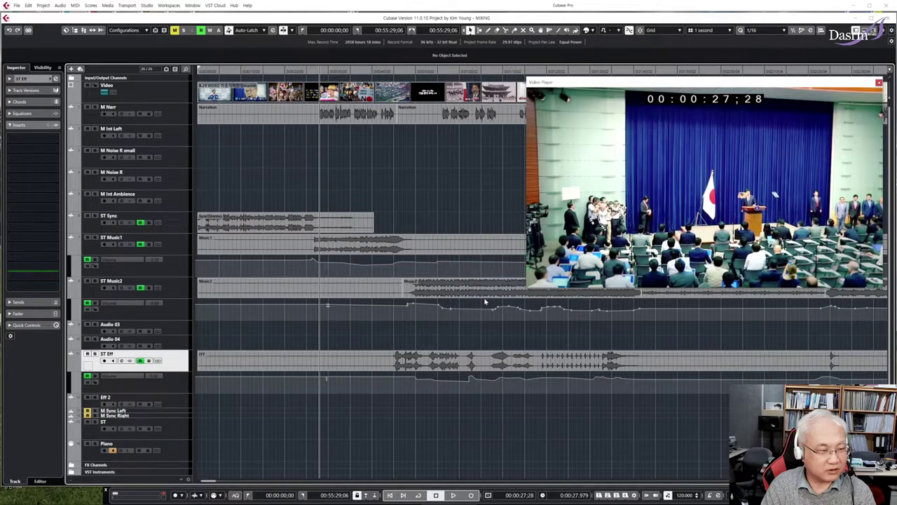
pyautogui.click(315, 71)
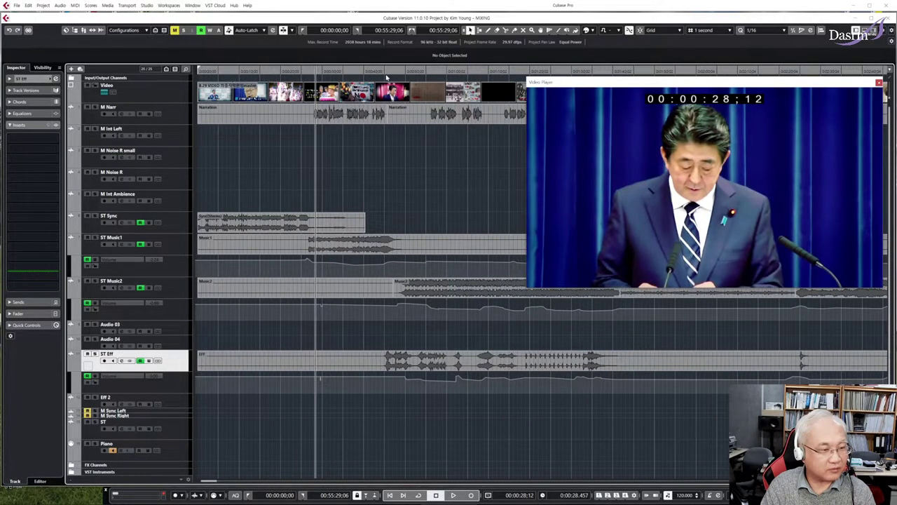
pyautogui.press('space')
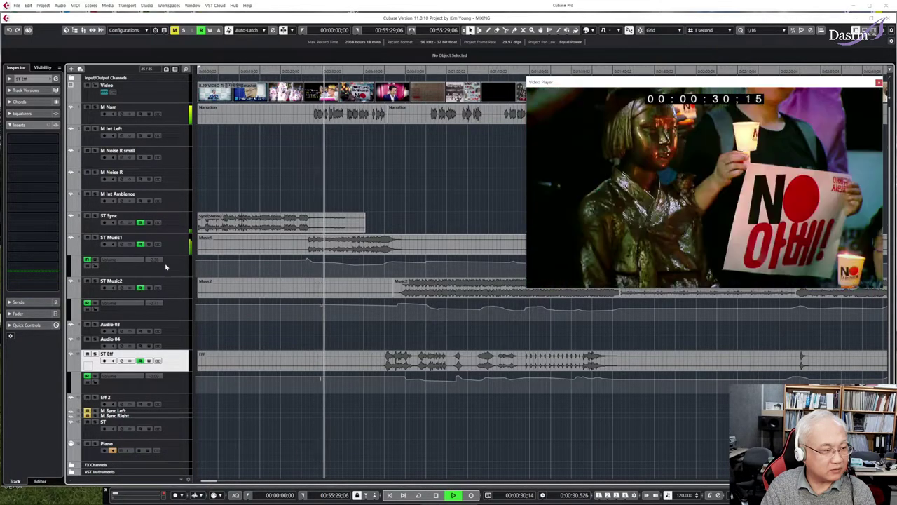
pyautogui.click(95, 245)
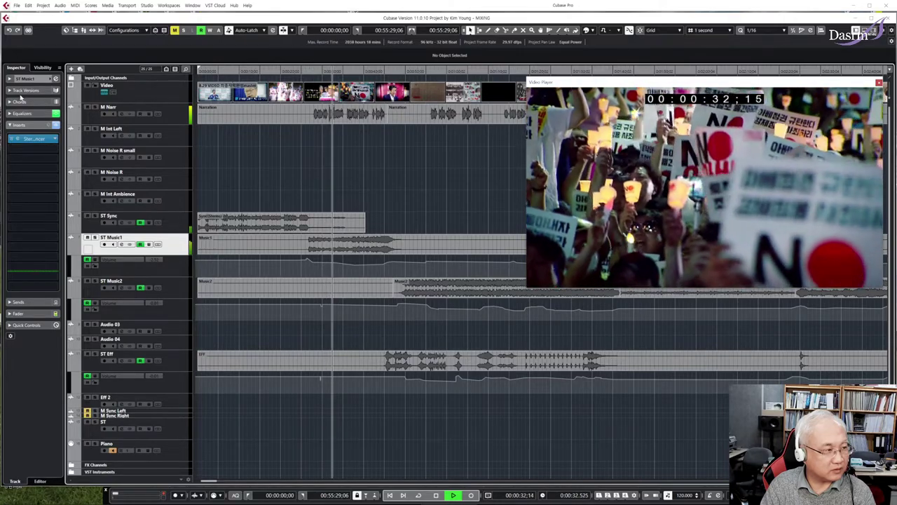
pyautogui.click(30, 314)
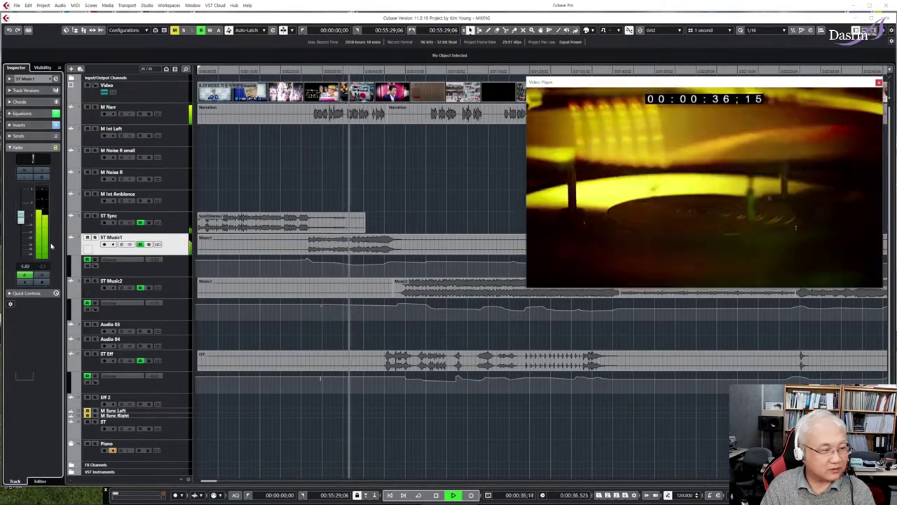
pyautogui.press('space')
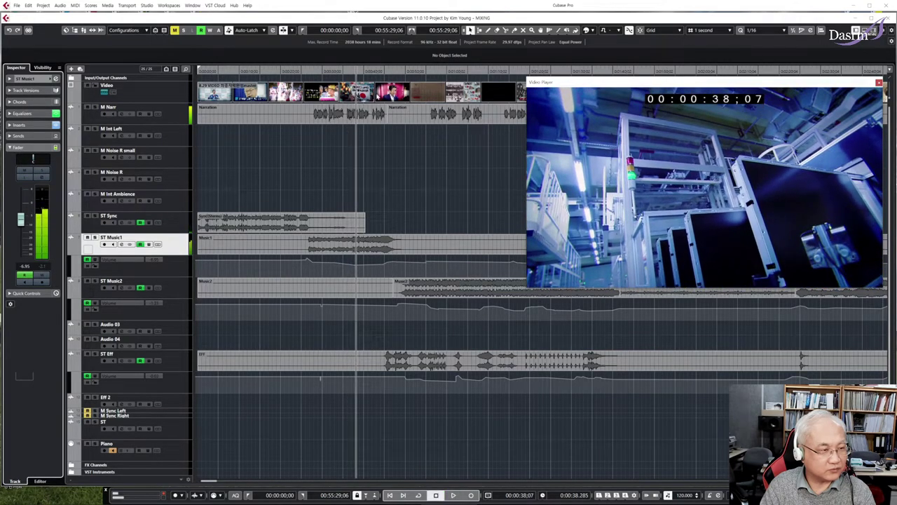
# Play the mix from just before the second narration clip to 00:01:28:13, following the ST Music2 track's fader
pyautogui.click(377, 71)
pyautogui.press('space')
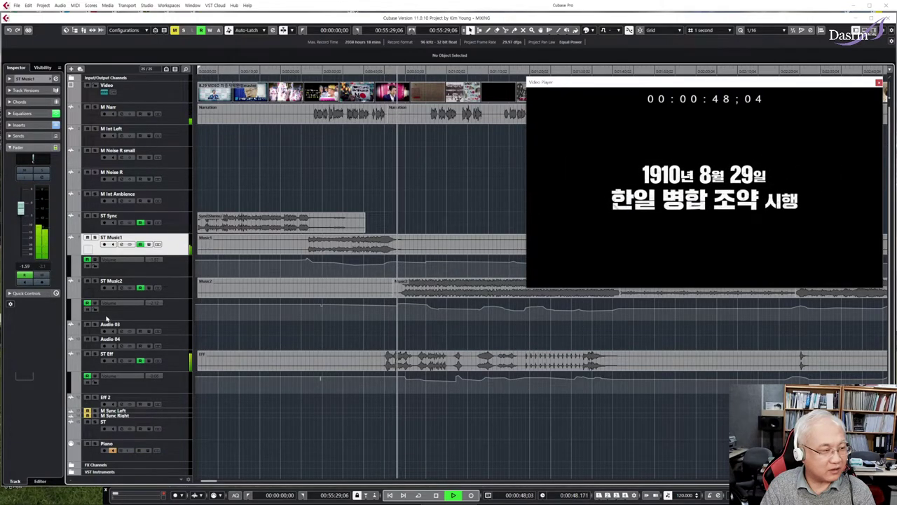
pyautogui.click(170, 287)
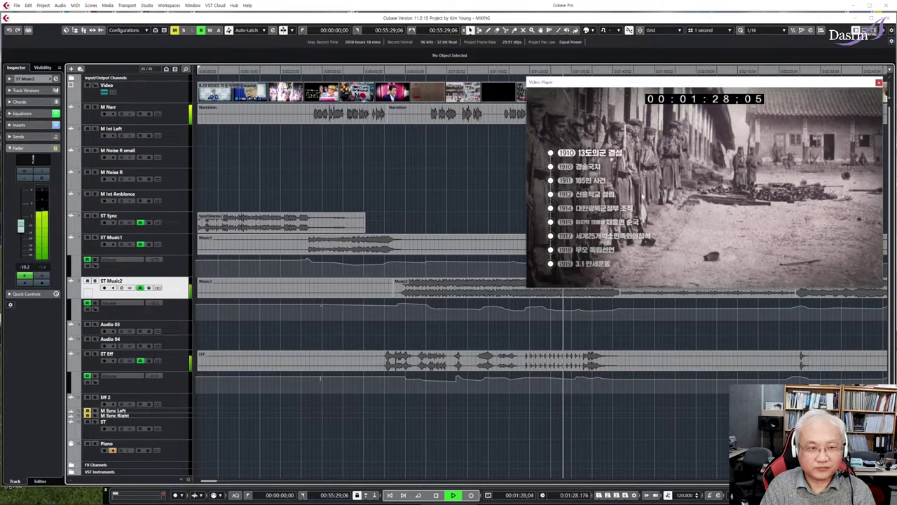
# Show the master level meter with the Video Player window clear of it, and play the mix from 00:01:28:13 to 00:01:40:07
pyautogui.moveTo(755, 82); pyautogui.dragTo(694, 68)
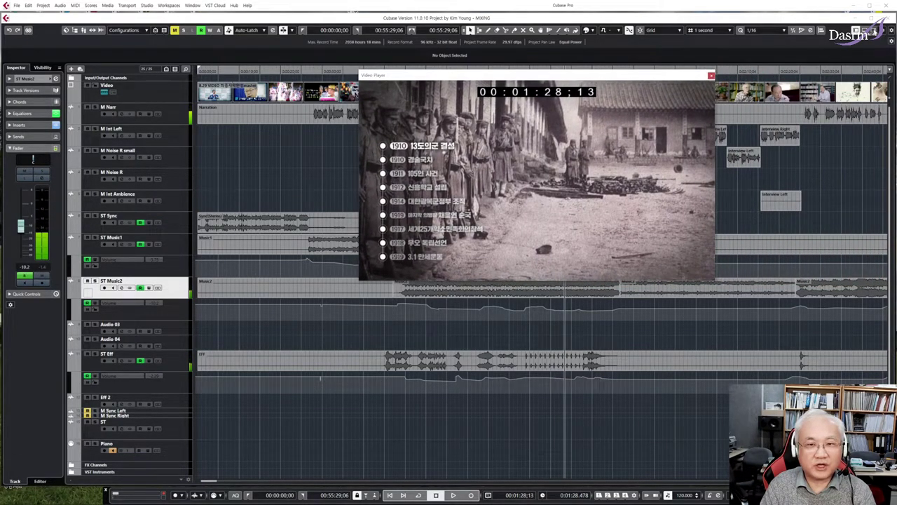
pyautogui.click(875, 32)
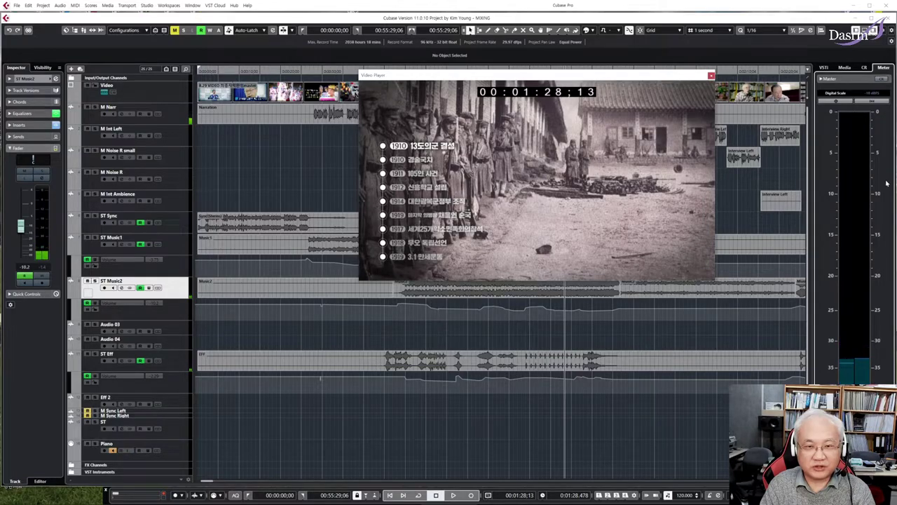
pyautogui.moveTo(612, 76); pyautogui.dragTo(634, 115)
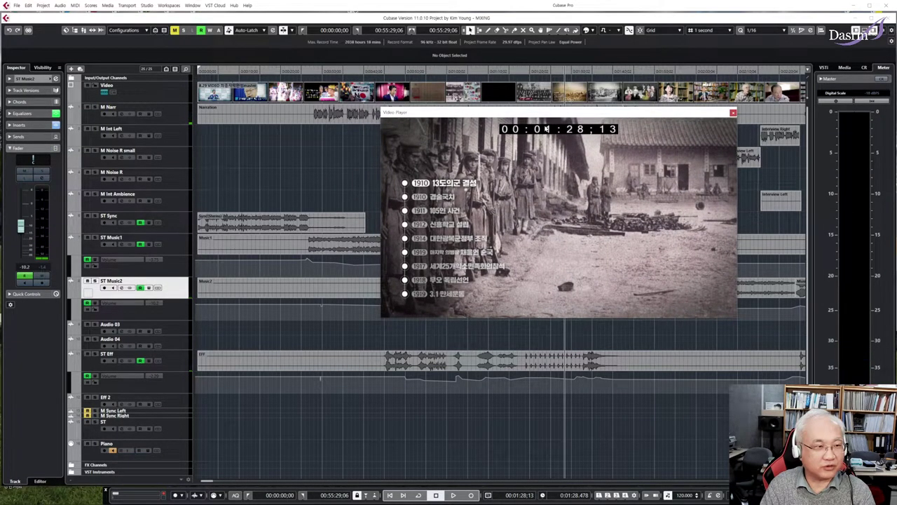
pyautogui.press('space')
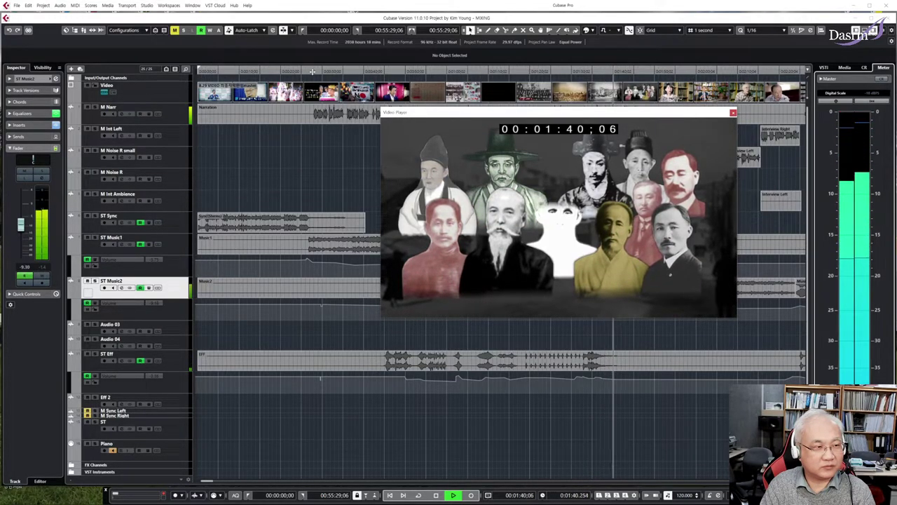
pyautogui.press('space')
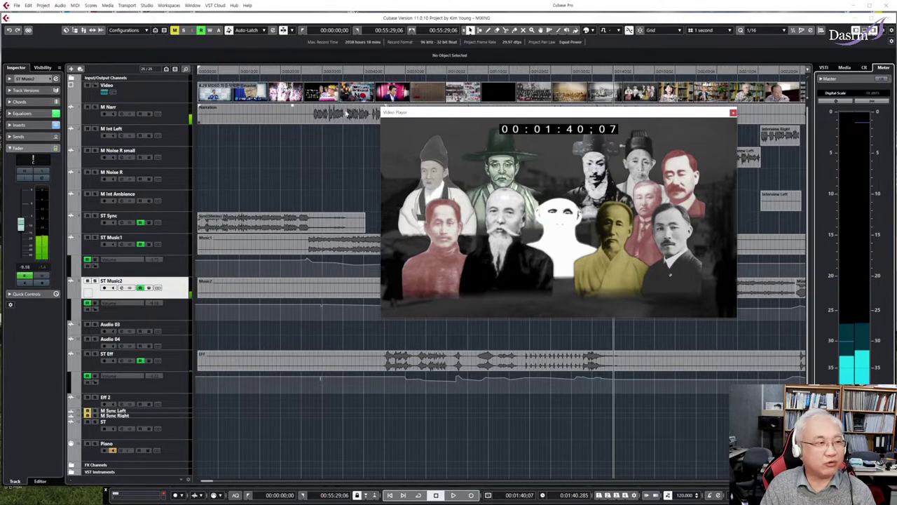
# Open the MixConsole, look over all channels' inserts and fader levels, and close it
pyautogui.click(165, 5)
pyautogui.click(148, 5)
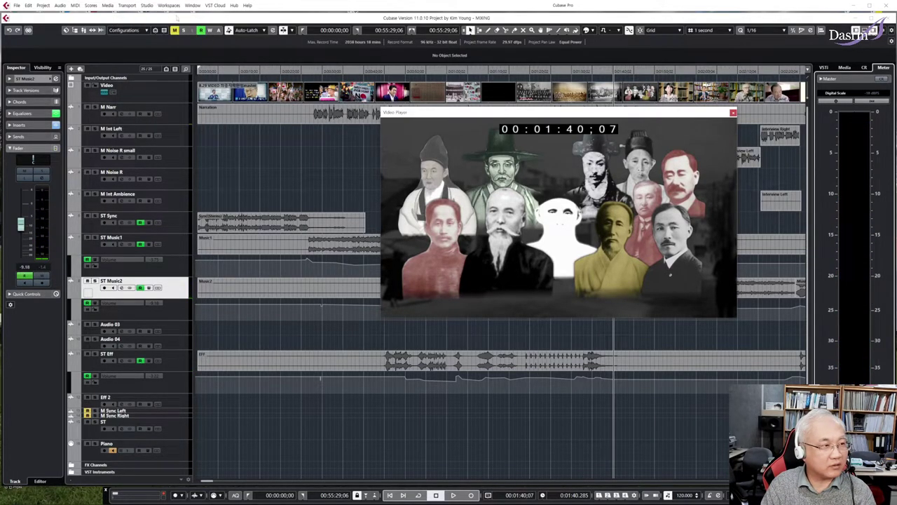
pyautogui.click(148, 5)
pyautogui.click(161, 31)
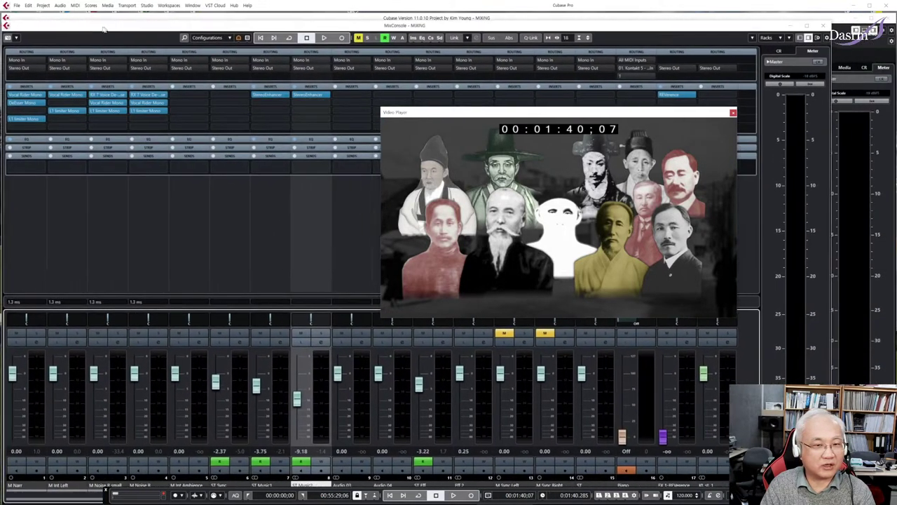
pyautogui.moveTo(104, 29); pyautogui.dragTo(144, 32)
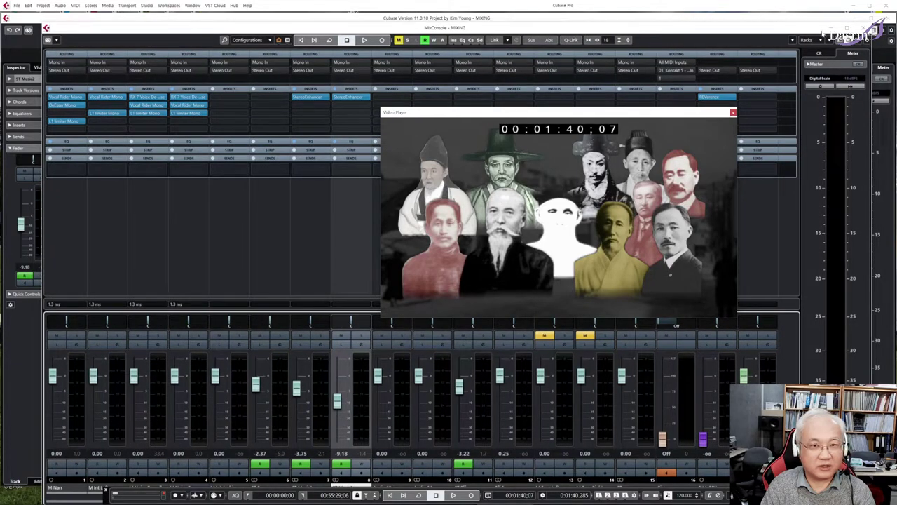
pyautogui.click(868, 30)
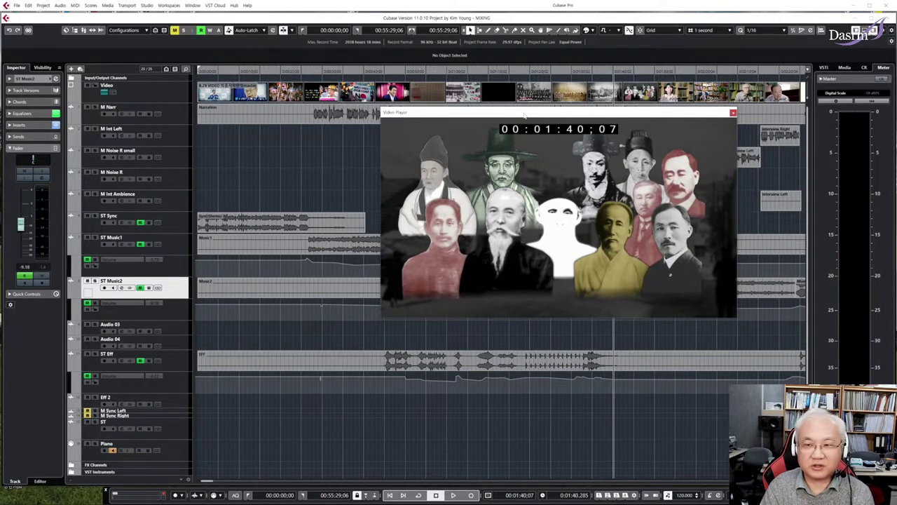
# Move the playhead back to the start of the narration, show the M Narr track's insert effects and solo the track
pyautogui.click(311, 71)
pyautogui.click(174, 119)
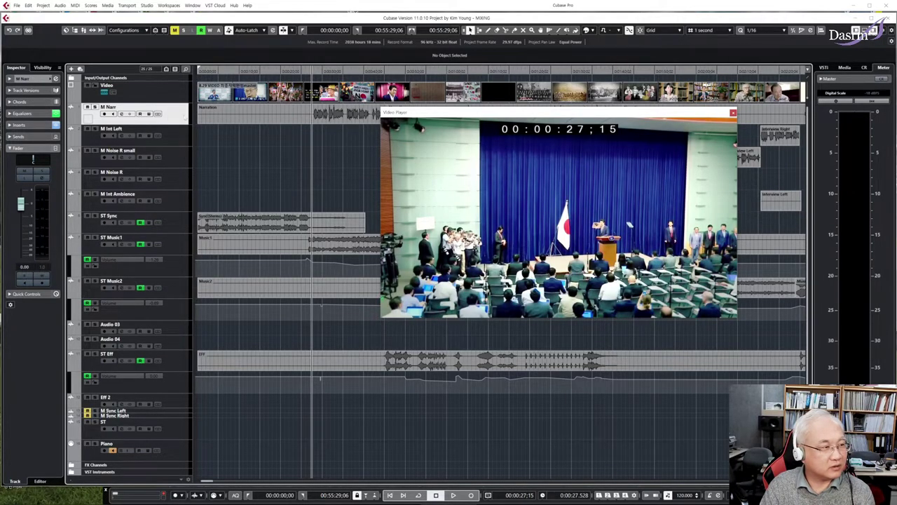
pyautogui.click(30, 126)
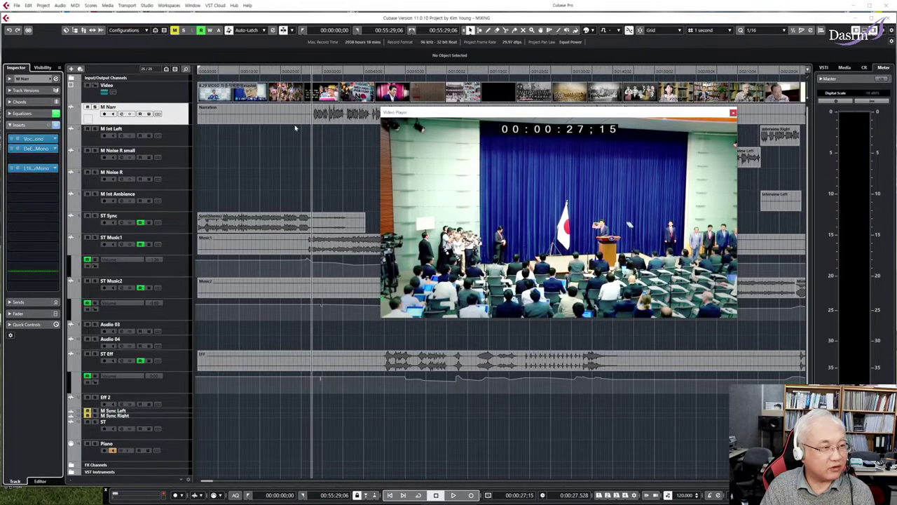
pyautogui.click(95, 107)
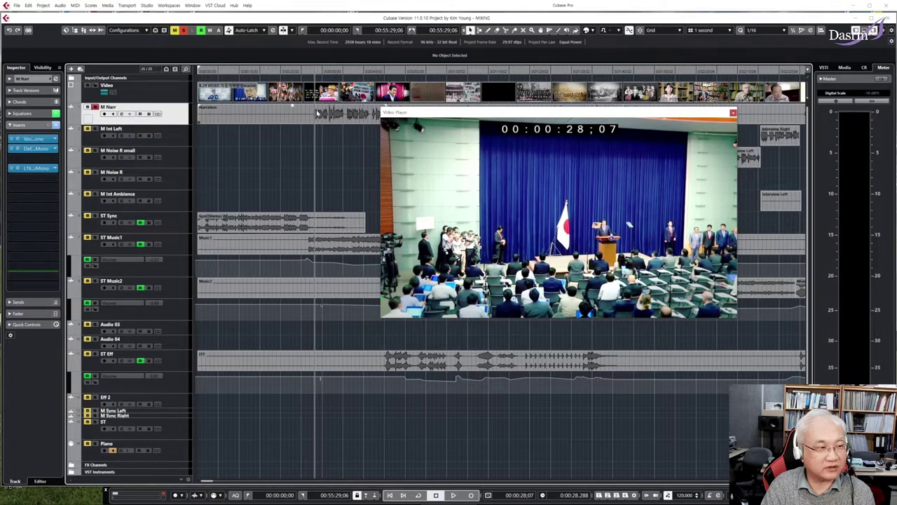
# Play the soloed narration from 00:00:28:07 and again from 00:00:28:10, checking its level on the master meter
pyautogui.press('space')
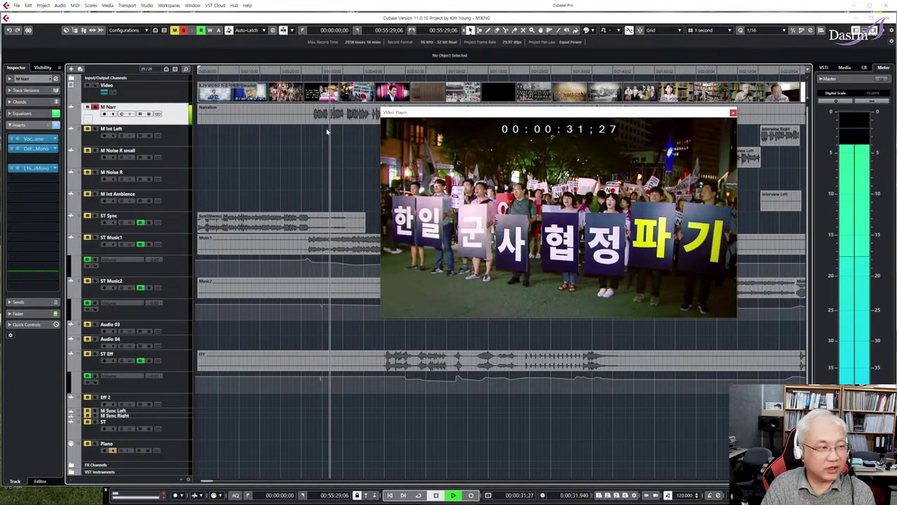
pyautogui.press('space')
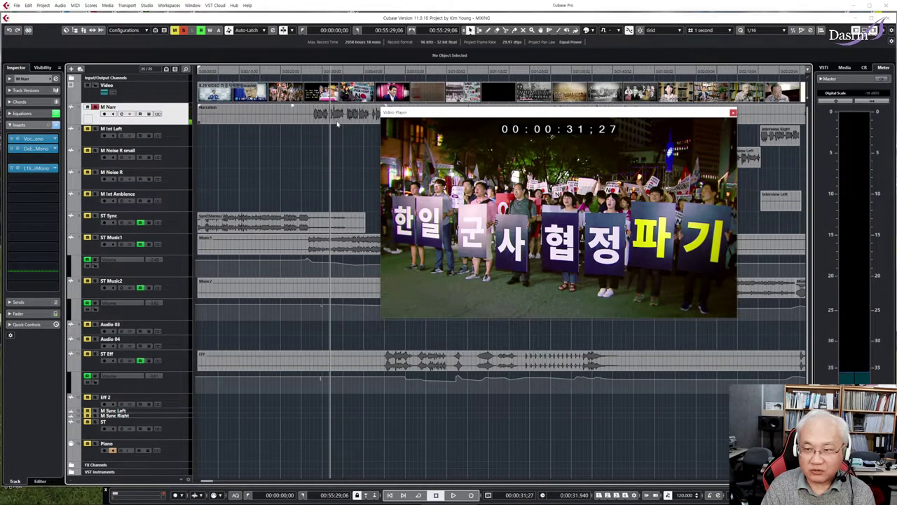
pyautogui.click(315, 72)
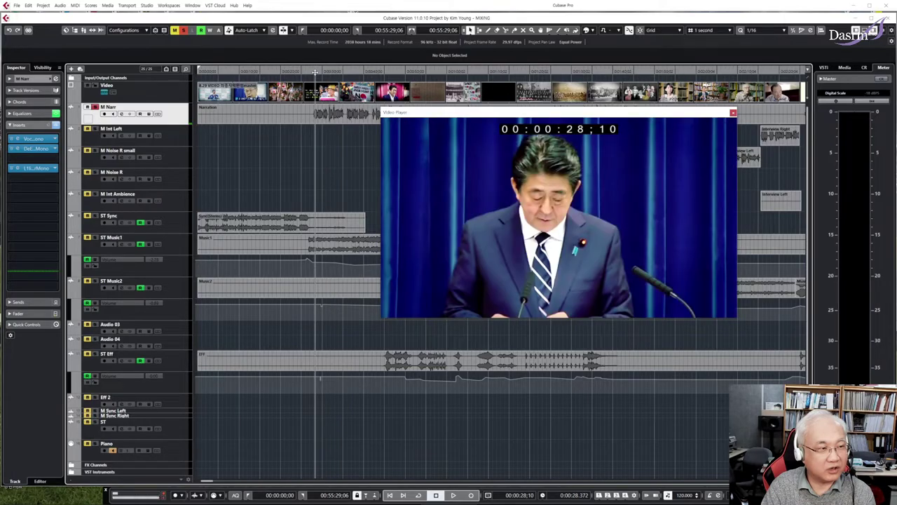
pyautogui.press('space')
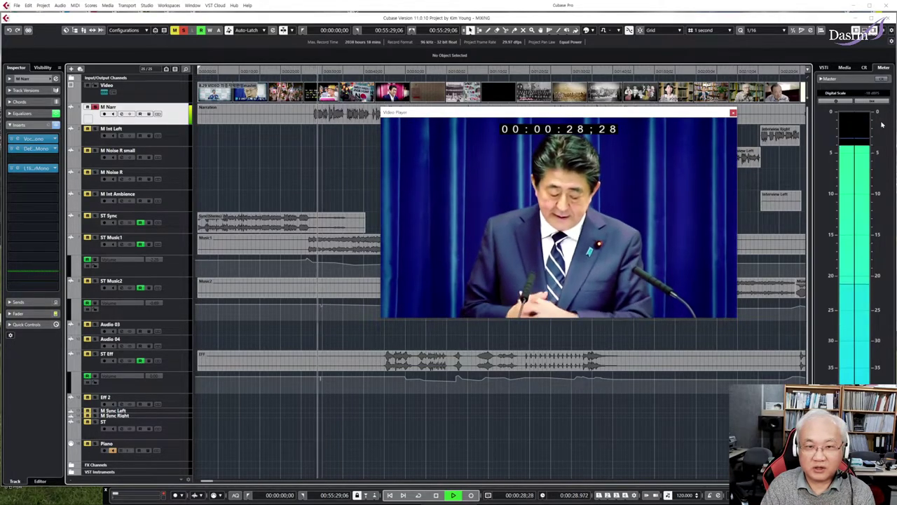
pyautogui.press('space')
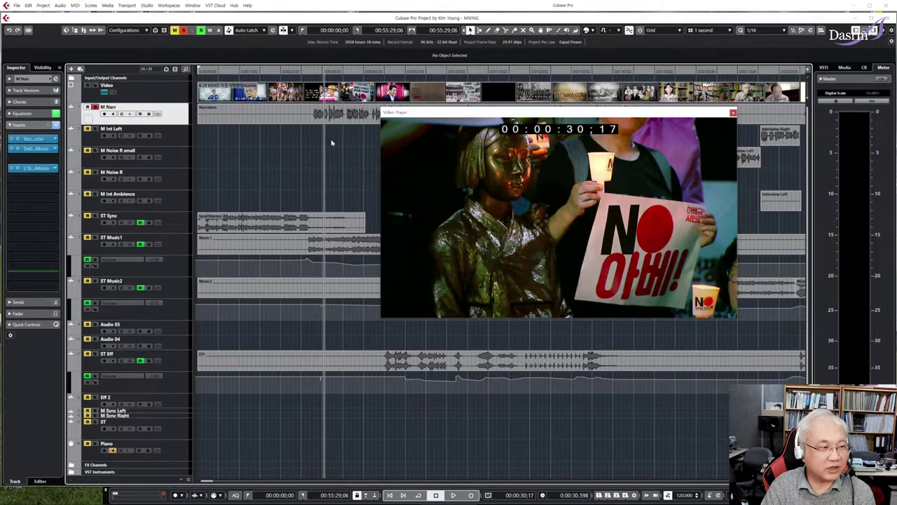
pyautogui.hscroll(3, 334, 140)
pyautogui.hscroll(-2, 329, 144)
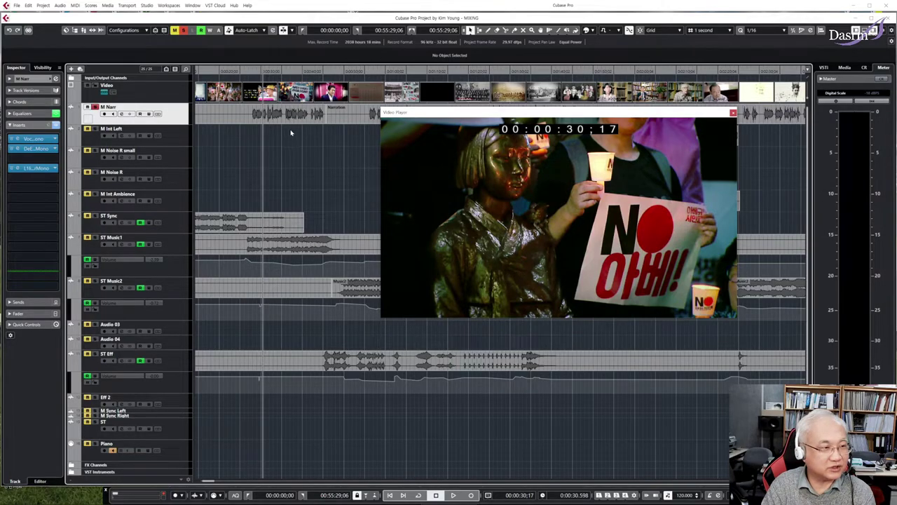
pyautogui.hscroll(2, 293, 146)
pyautogui.hscroll(5, 293, 146)
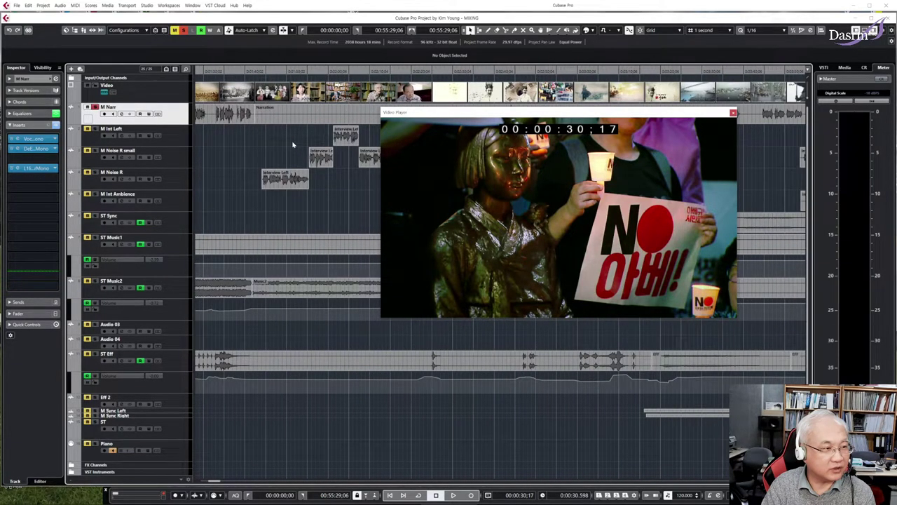
pyautogui.hscroll(-5, 274, 141)
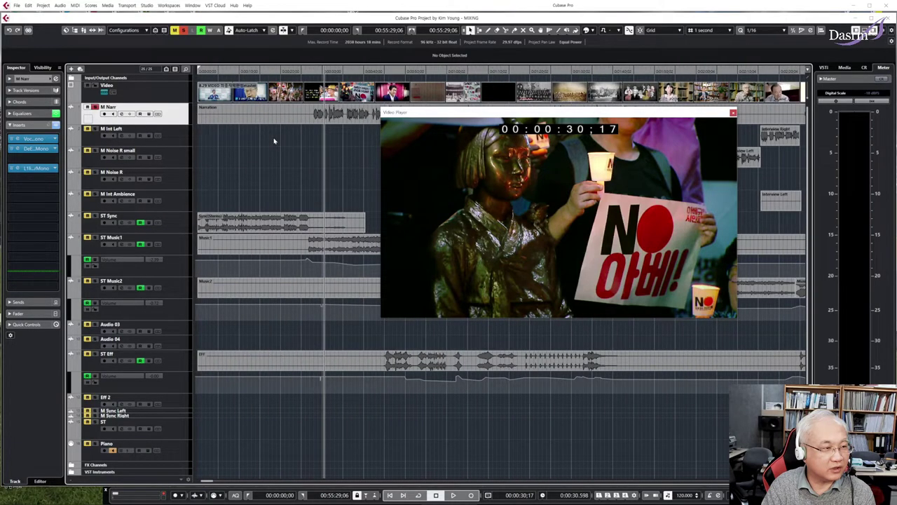
# Play the soloed narration from 00:00:27:20, take the M Narr track out of solo during playback, and stop at 00:00:32:26
pyautogui.click(312, 70)
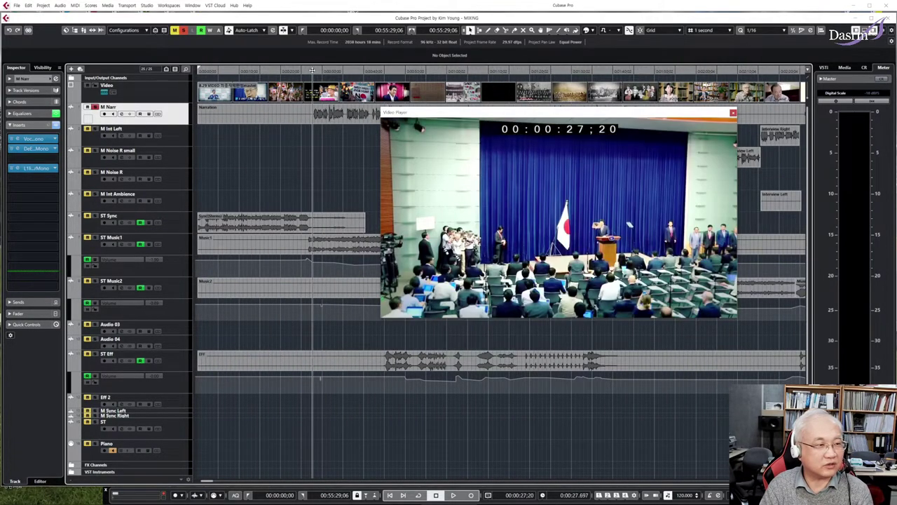
pyautogui.press('space')
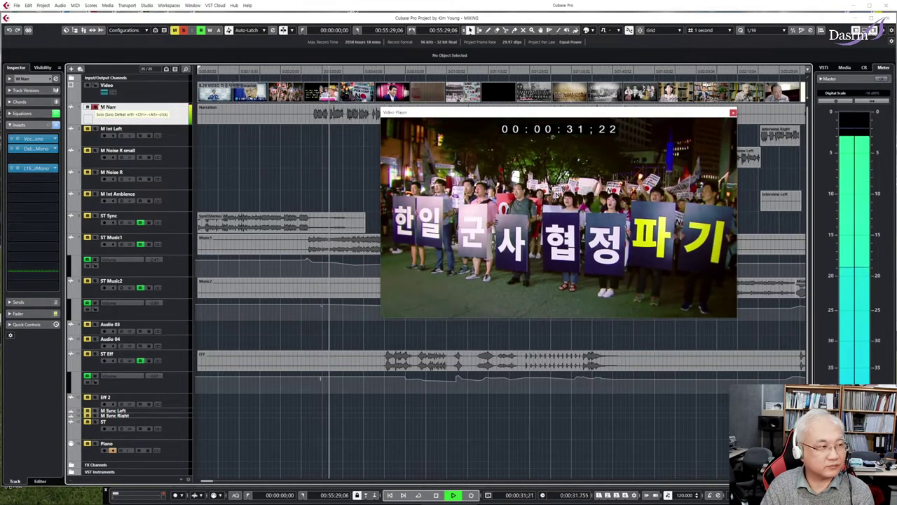
pyautogui.press('space')
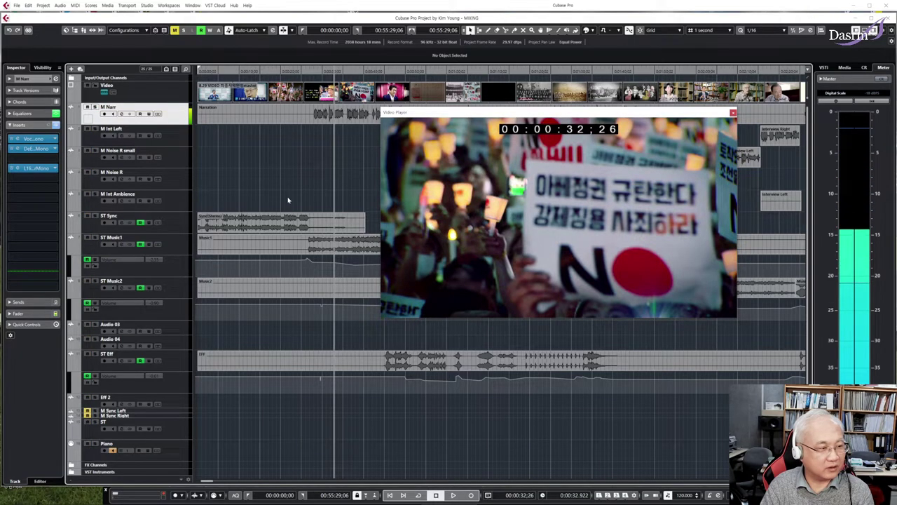
# Move the Video Player off the ST Music2 events, play the full mix from 00:00:26:01, skip to the ST Eff sounds and stop at 00:00:59:15
pyautogui.click(305, 70)
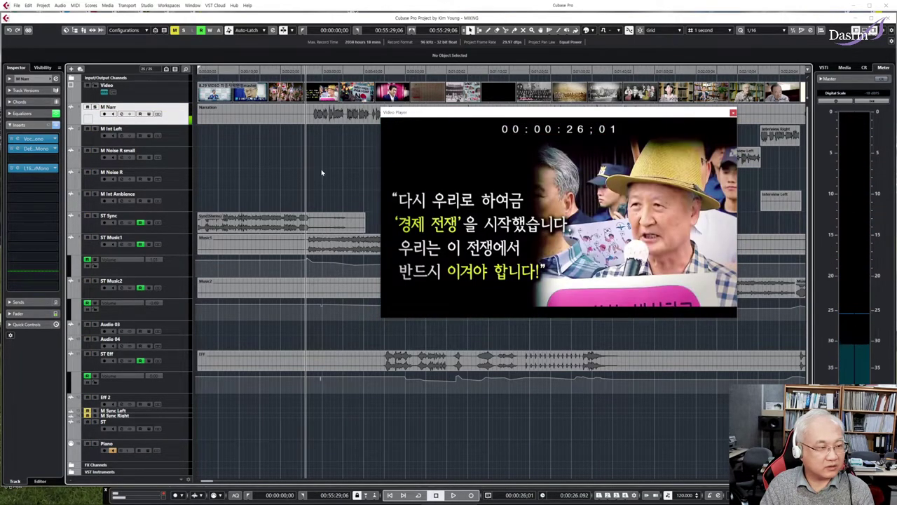
pyautogui.moveTo(622, 123); pyautogui.dragTo(672, 89)
pyautogui.press('space')
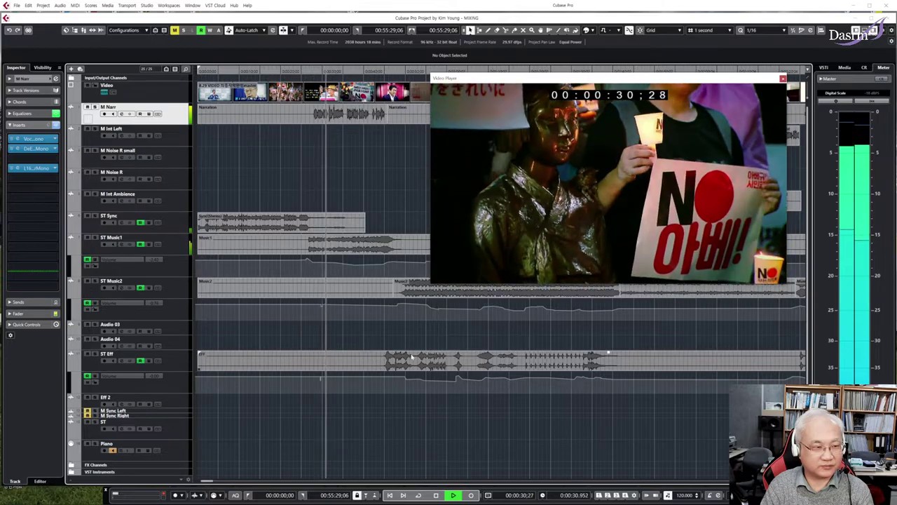
pyautogui.click(405, 70)
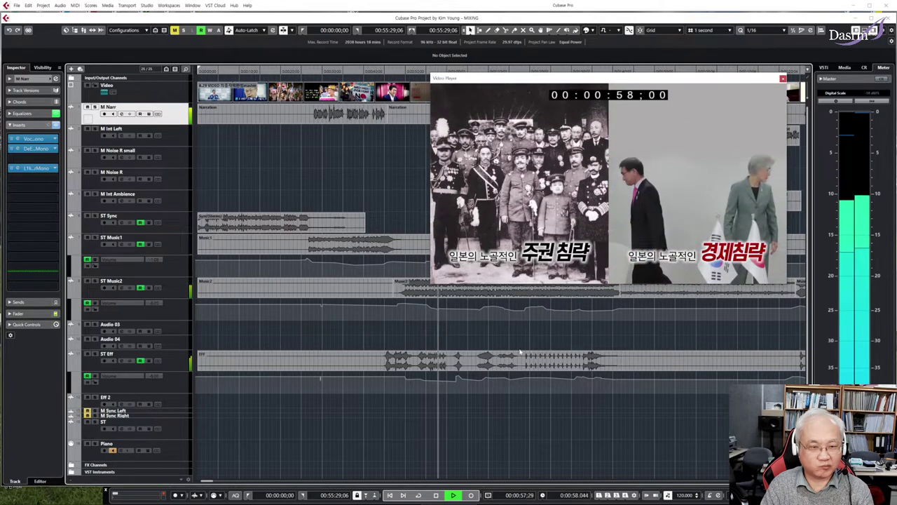
pyautogui.press('space')
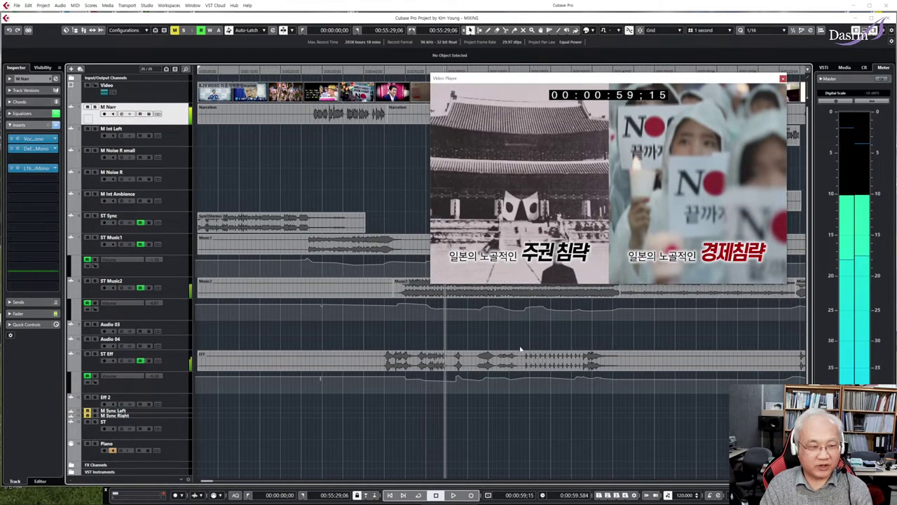